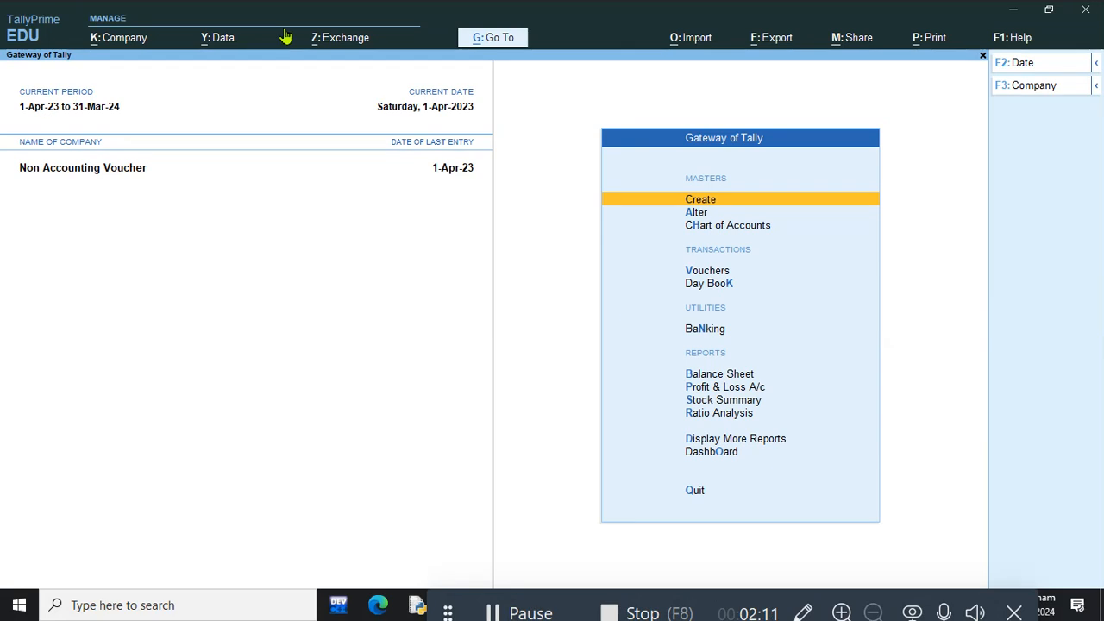
Create a company named Stock Journal with country India and accept its default company features.
{"action": "left_click", "coordinate": [119, 39]}
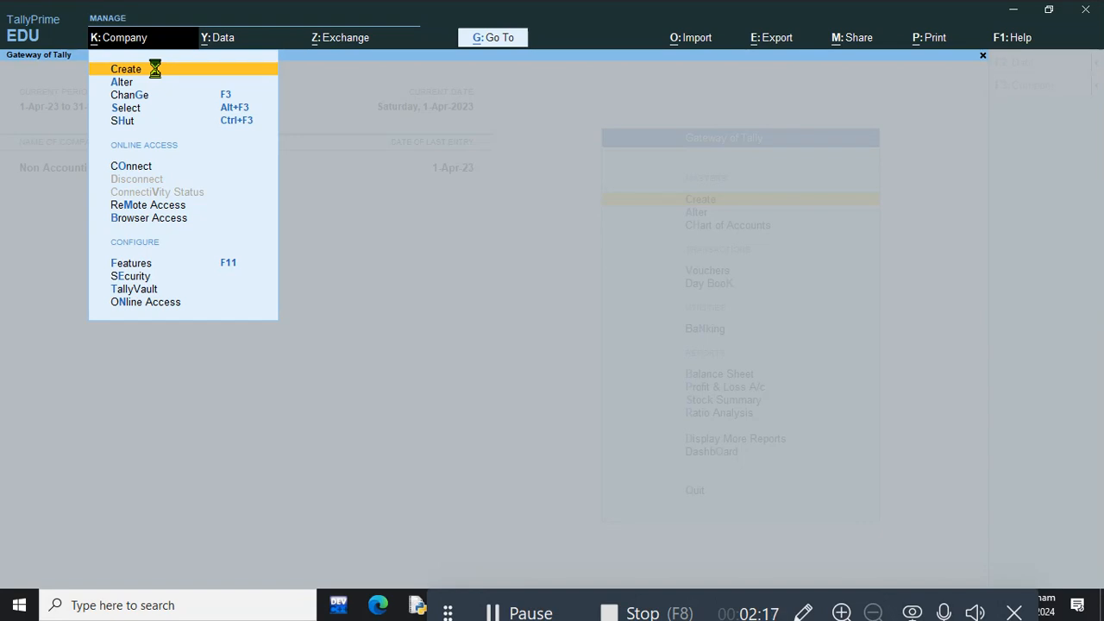
{"action": "left_click", "coordinate": [158, 76]}
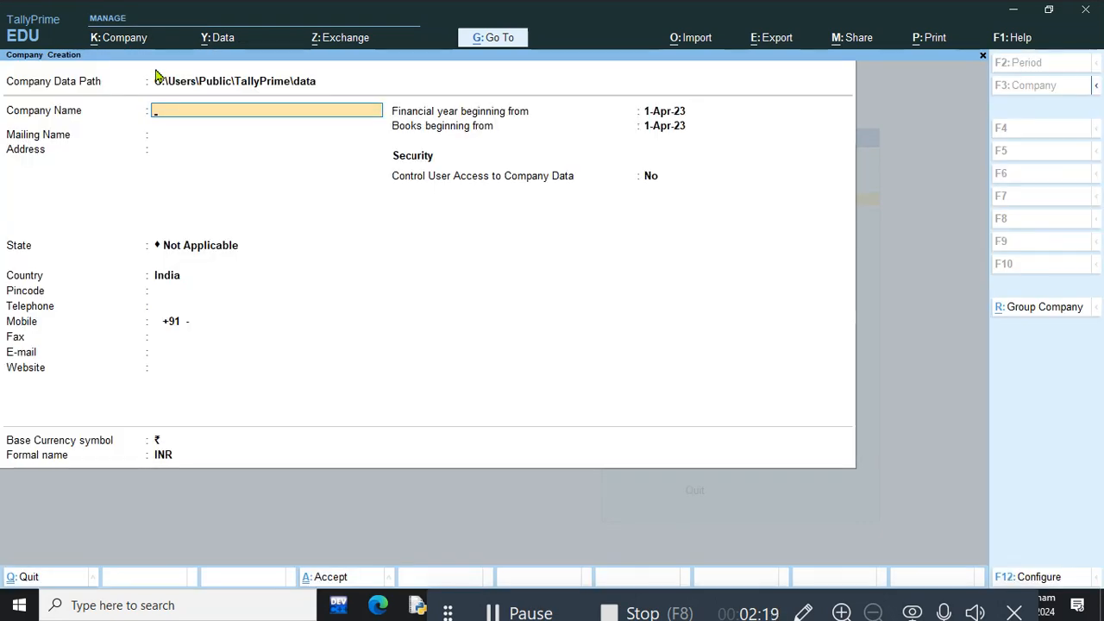
{"action": "type", "text": "Stock Journal"}
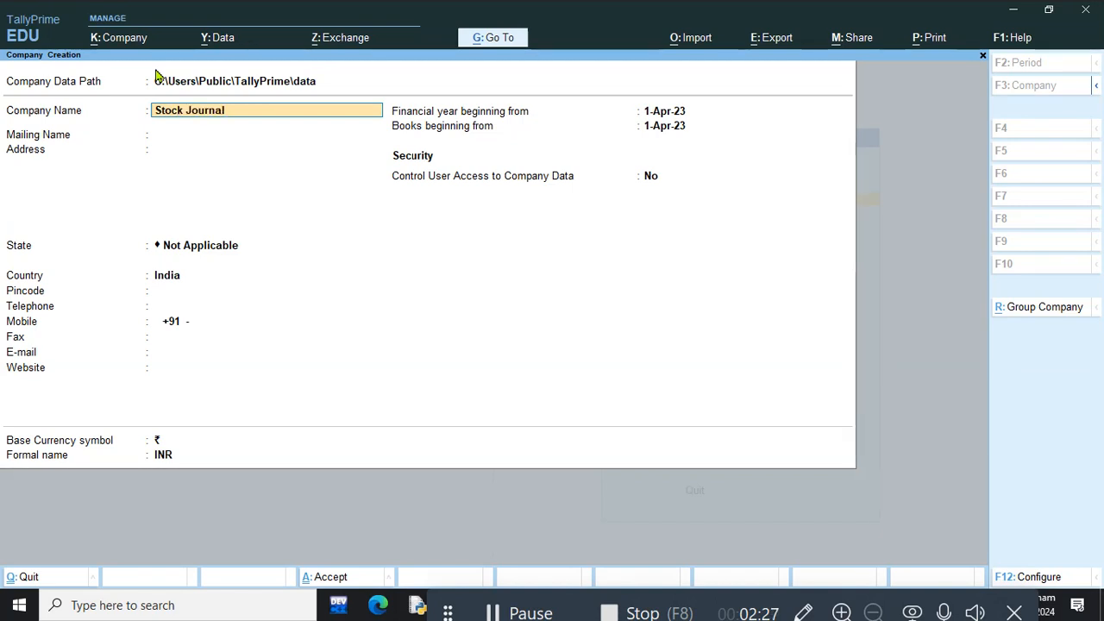
{"action": "key", "text": "Return"}
{"action": "key", "text": "Return"}
{"action": "key", "text": "Return"}
{"action": "key", "text": "Return"}
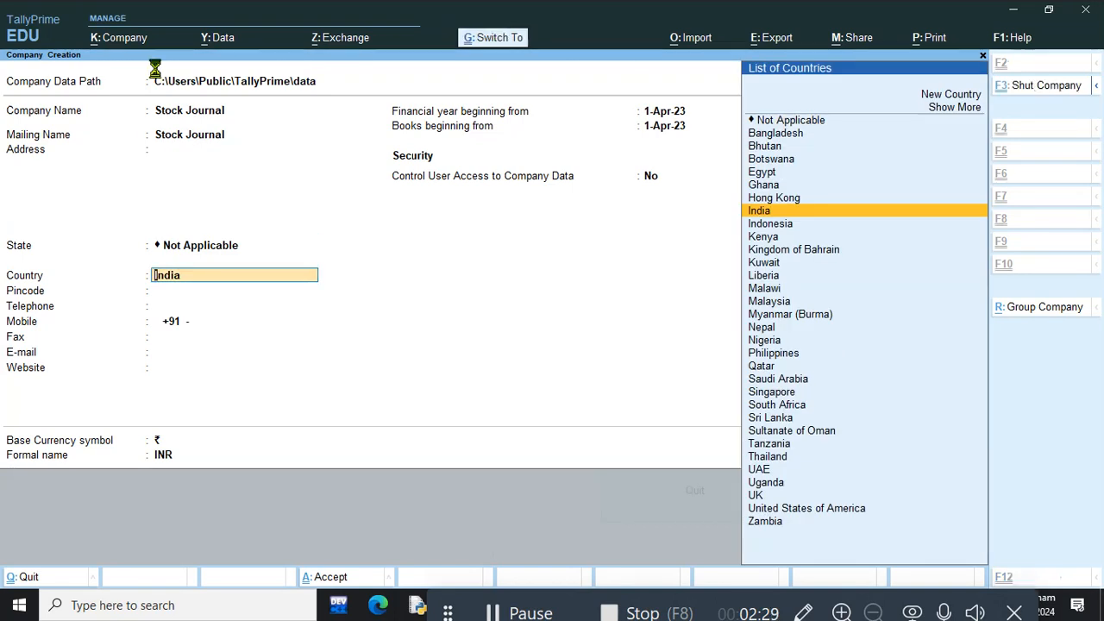
{"action": "key", "text": "ctrl+a"}
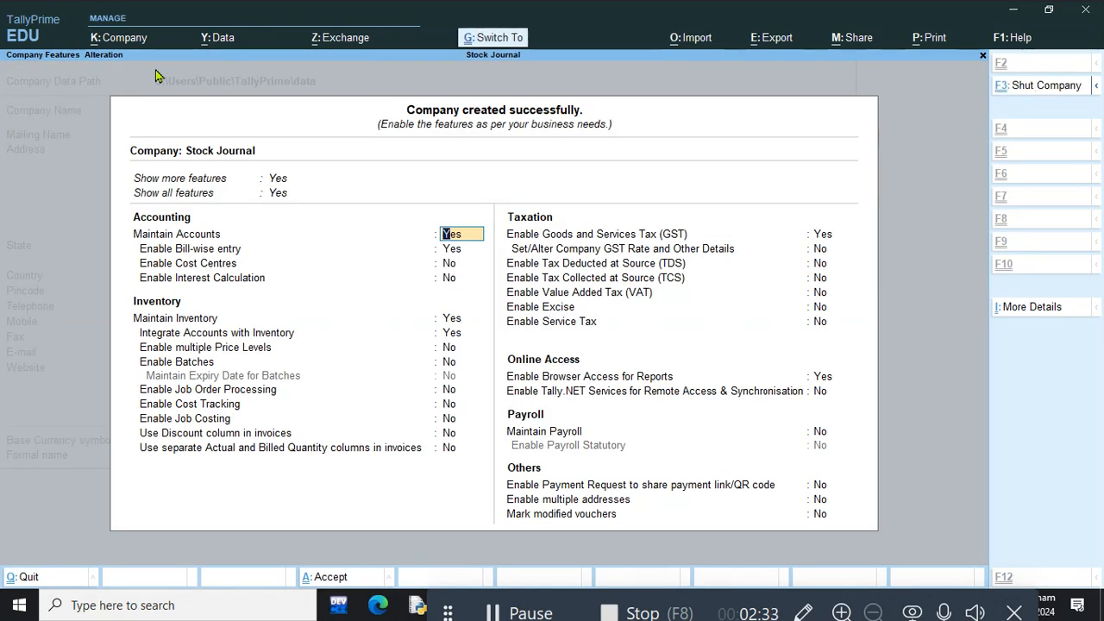
{"action": "key", "text": "ctrl+a"}
Create a ledger named Capital A/c under the Capital Account group.
{"action": "key", "text": "Return"}
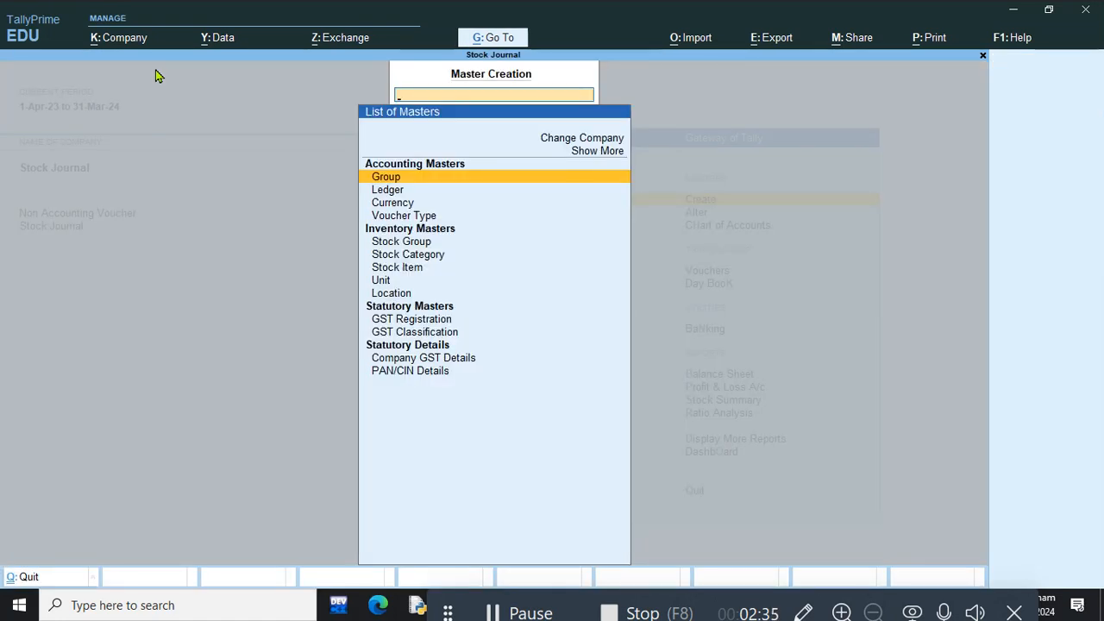
{"action": "key", "text": "Down"}
{"action": "key", "text": "Return"}
{"action": "type", "text": "Ca"}
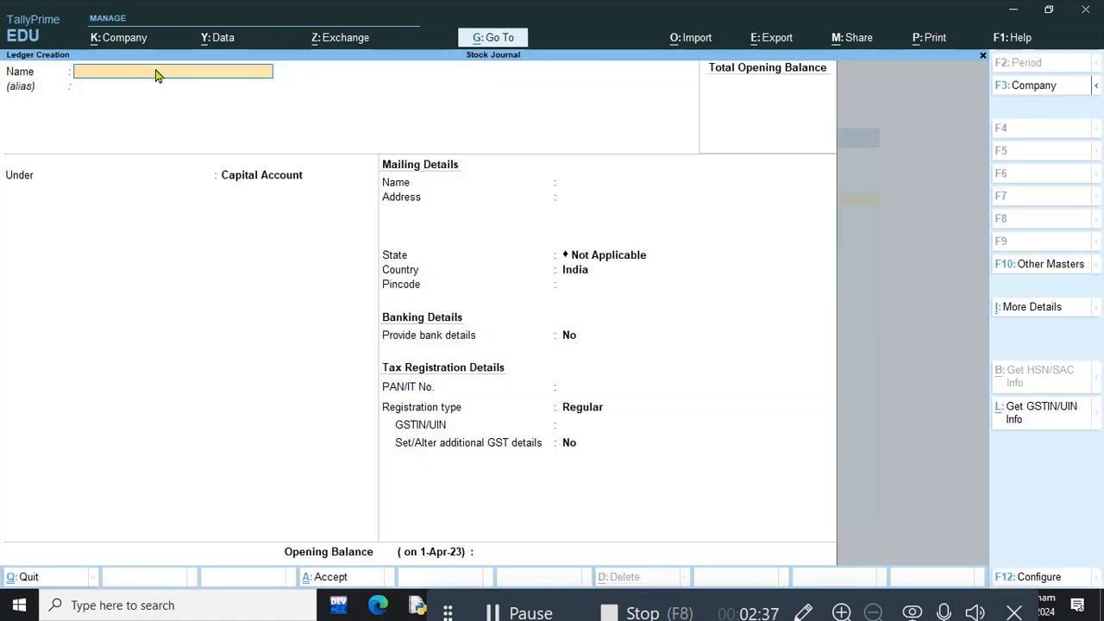
{"action": "type", "text": "pital a/c"}
{"action": "key", "text": "Return"}
{"action": "key", "text": "Return"}
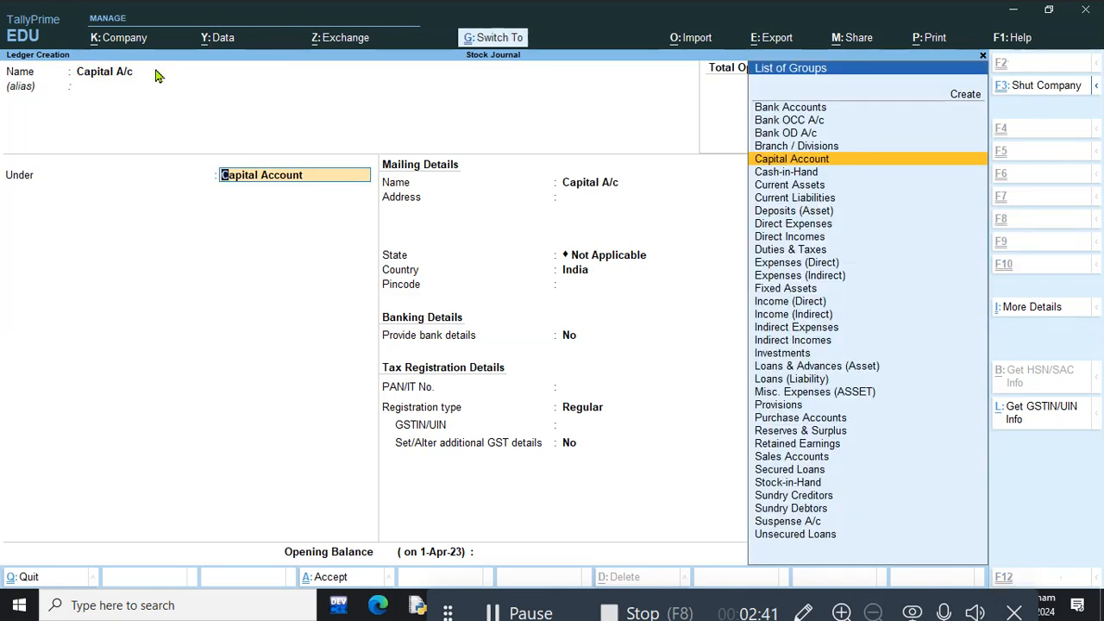
{"action": "key", "text": "ctrl+a"}
Create a ledger named Purchase A/c under the Purchase Accounts group and leave ledger creation.
{"action": "type", "text": "Pu"}
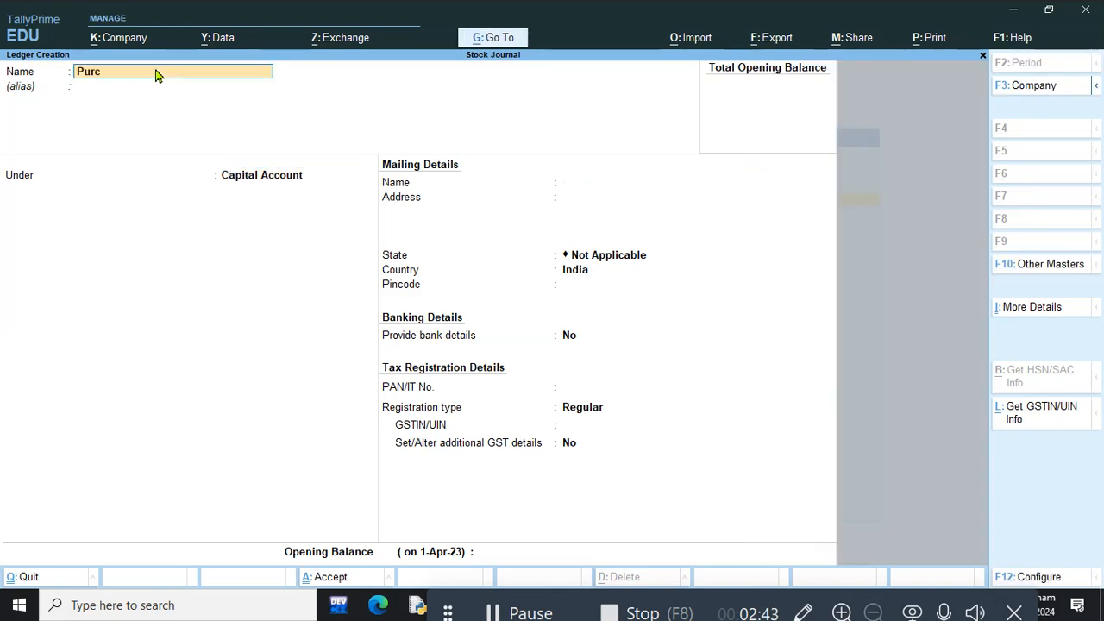
{"action": "type", "text": "rchase a/c"}
{"action": "key", "text": "Return"}
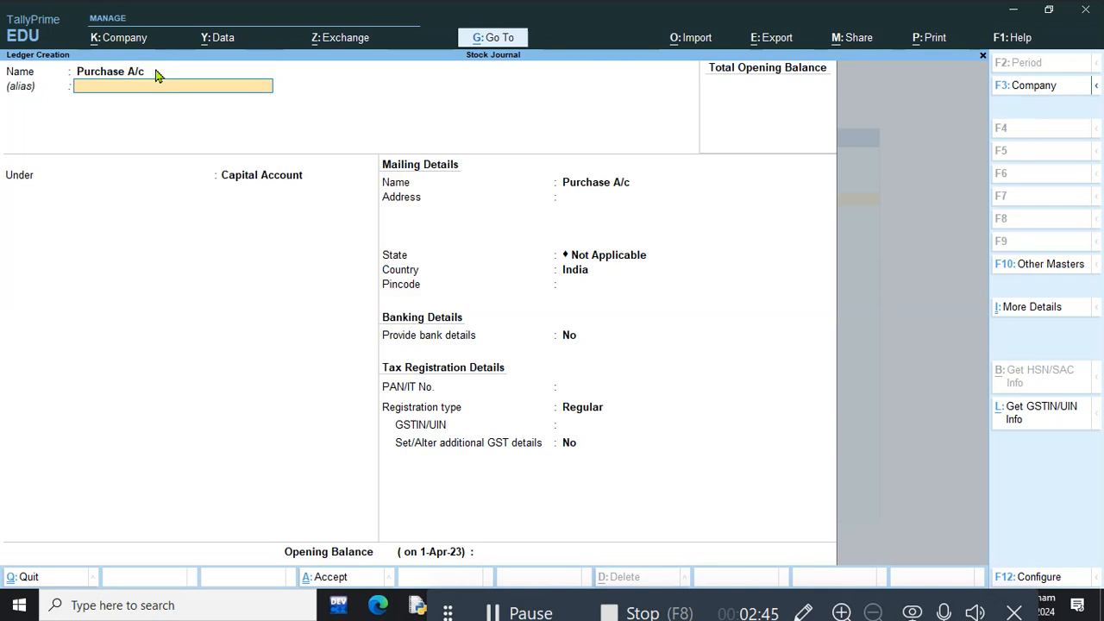
{"action": "key", "text": "Return"}
{"action": "type", "text": "pu"}
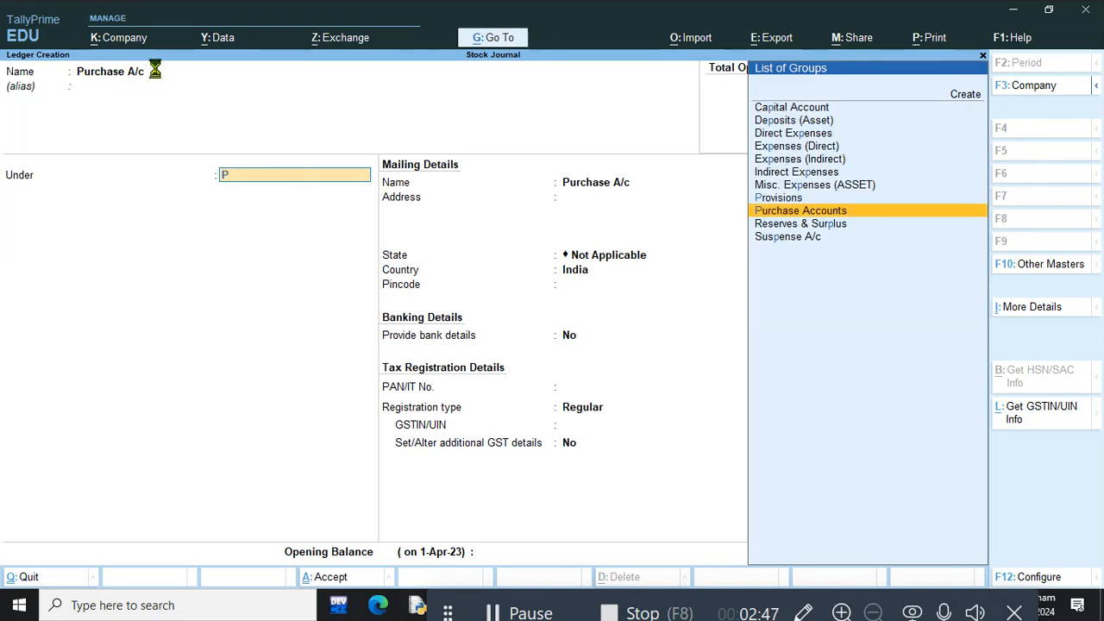
{"action": "key", "text": "Return"}
{"action": "key", "text": "ctrl+a"}
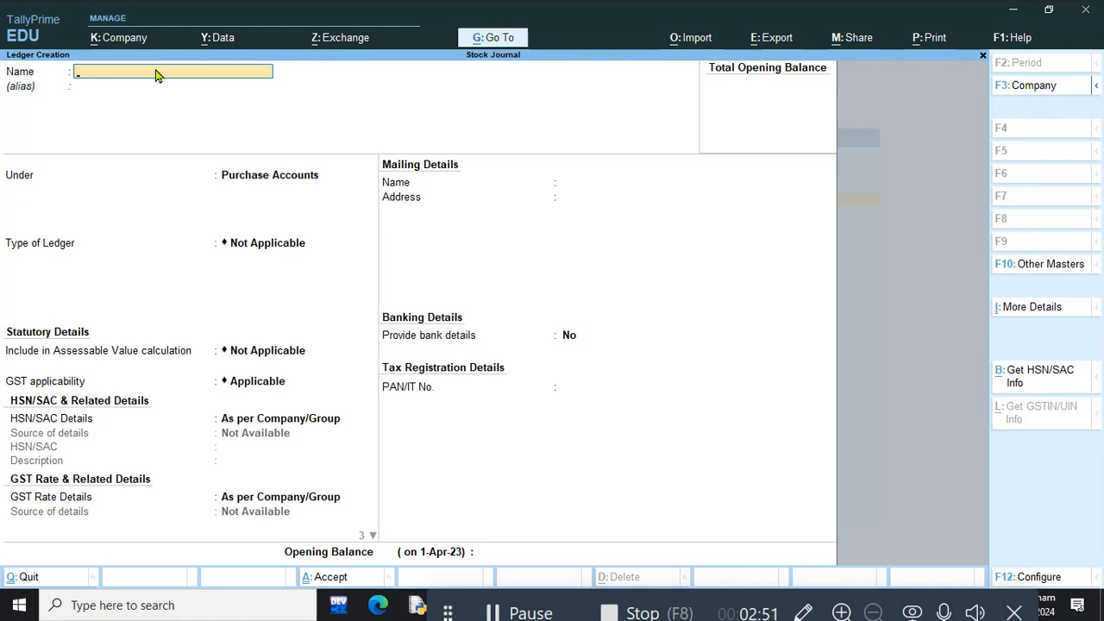
{"action": "key", "text": "Escape"}
Create an inventory location named Golghar under Primary.
{"action": "key", "text": "Down"}
{"action": "key", "text": "Down"}
{"action": "key", "text": "Down"}
{"action": "key", "text": "Down"}
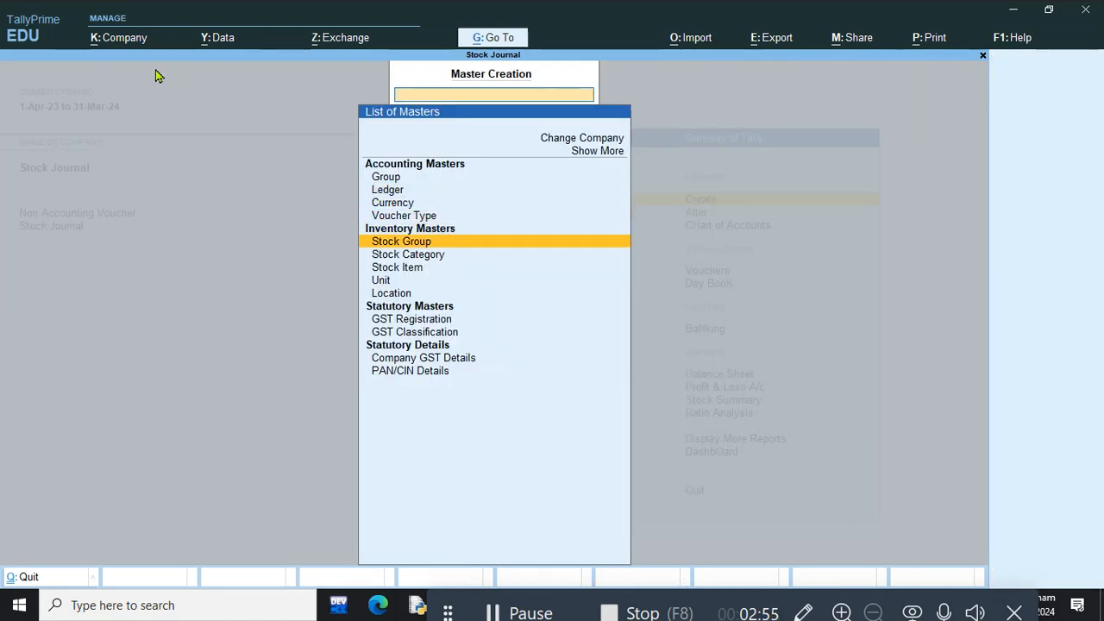
{"action": "key", "text": "Down"}
{"action": "key", "text": "Down"}
{"action": "key", "text": "Down"}
{"action": "key", "text": "Down"}
{"action": "key", "text": "Return"}
{"action": "key", "text": "Return"}
{"action": "type", "text": "Golghar"}
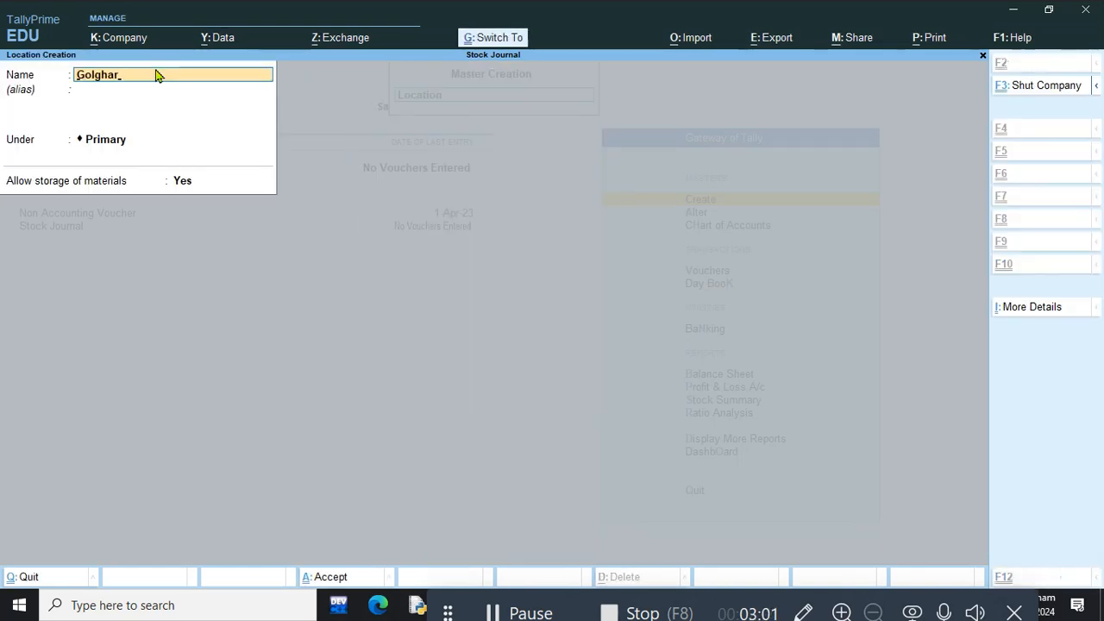
{"action": "key", "text": "ctrl+BackSpace"}
Create a second inventory location named Buxipur under Primary and leave location creation.
{"action": "type", "text": "Bux"}
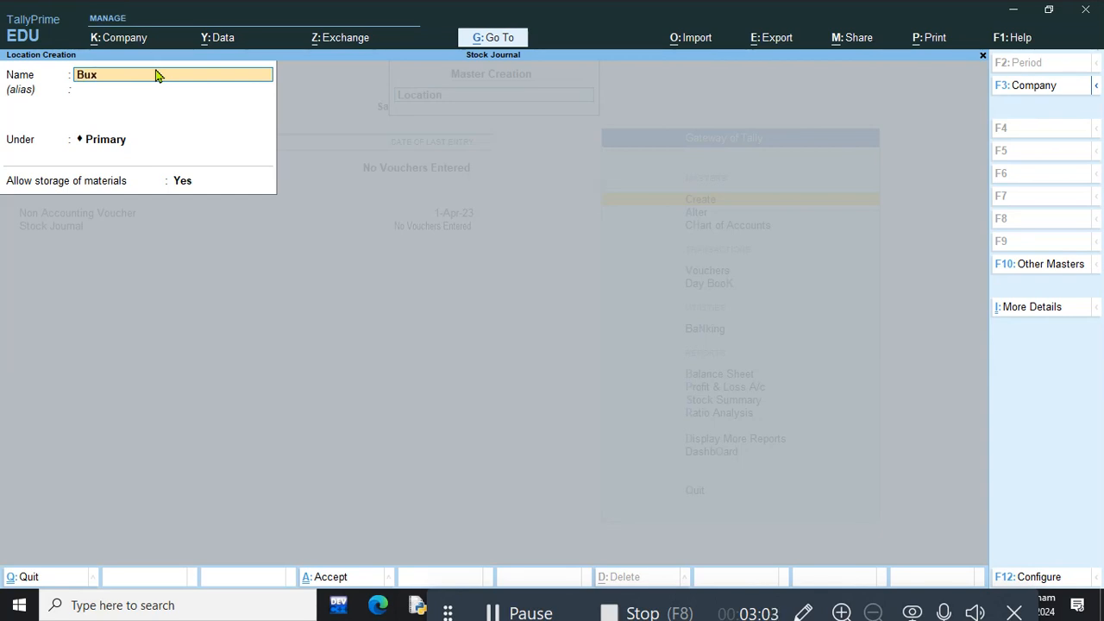
{"action": "type", "text": "ipur"}
{"action": "key", "text": "ctrl+a"}
{"action": "key", "text": "Escape"}
{"action": "key", "text": "y"}
Create a stock group named Computer Parts under Primary without adding item quantities, and leave stock group creation.
{"action": "key", "text": "Up"}
{"action": "key", "text": "Up"}
{"action": "key", "text": "Up"}
{"action": "key", "text": "Up"}
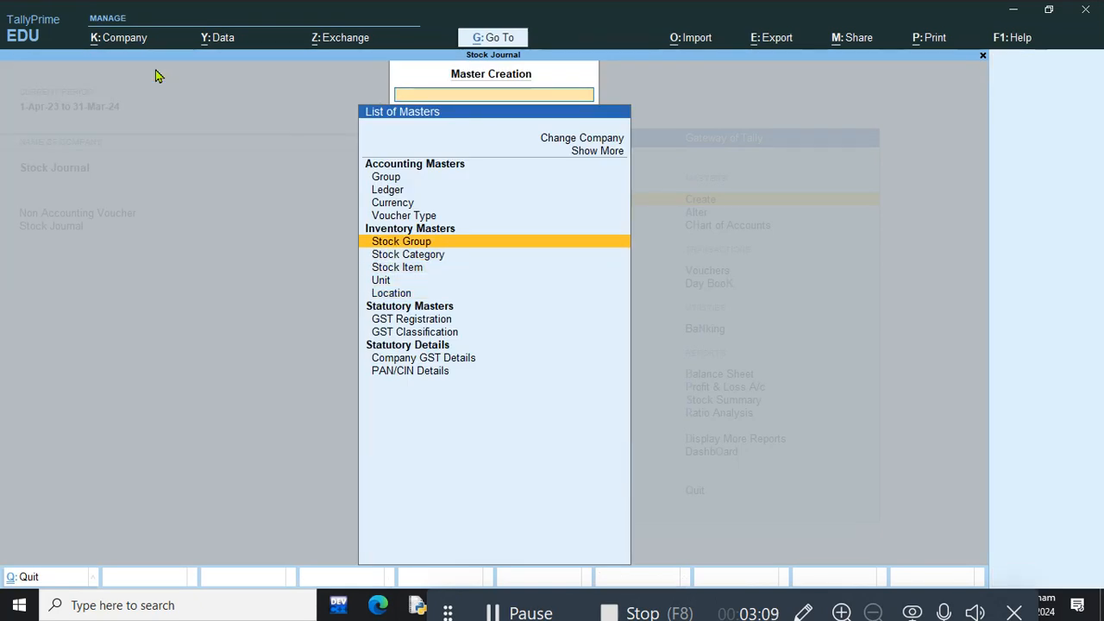
{"action": "key", "text": "Return"}
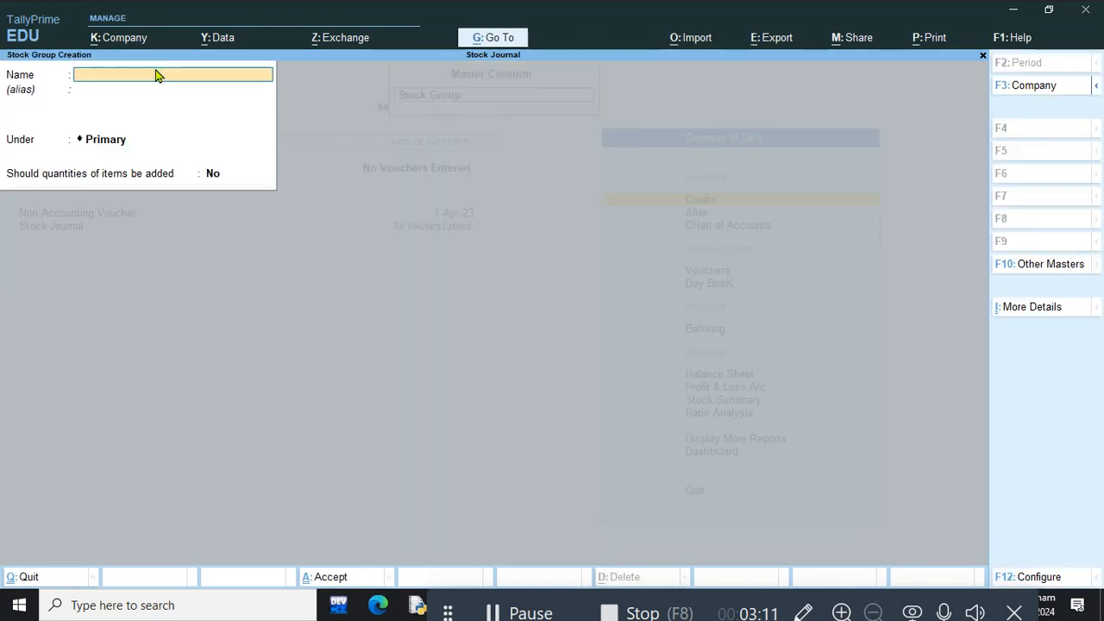
{"action": "type", "text": "Comp"}
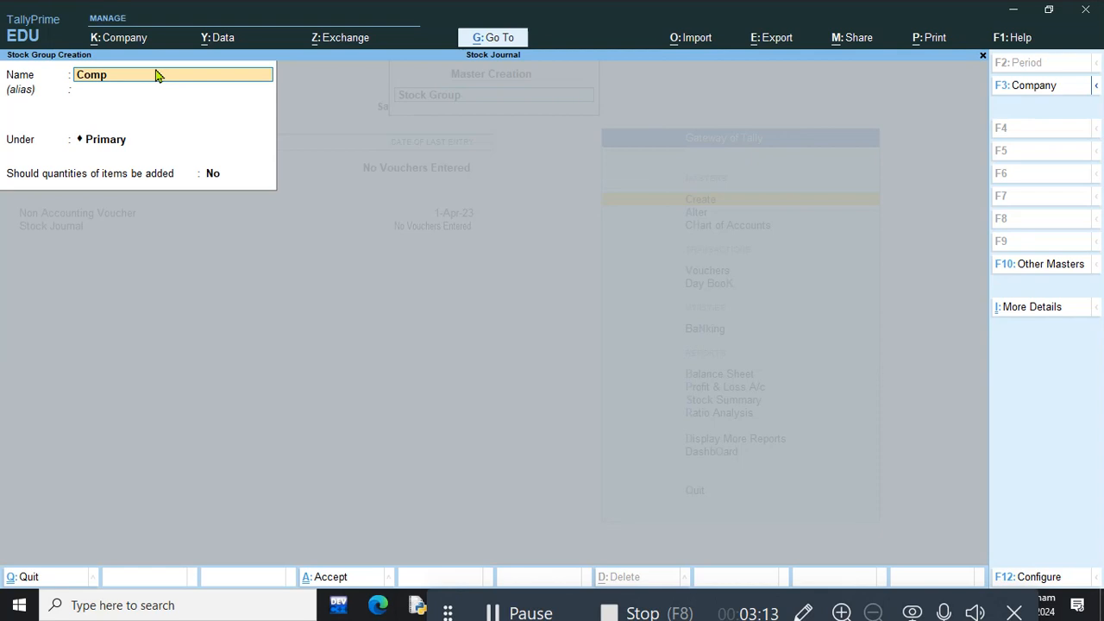
{"action": "type", "text": "uter Parts"}
{"action": "key", "text": "Return"}
{"action": "key", "text": "Return"}
{"action": "key", "text": "Return"}
{"action": "key", "text": "Return"}
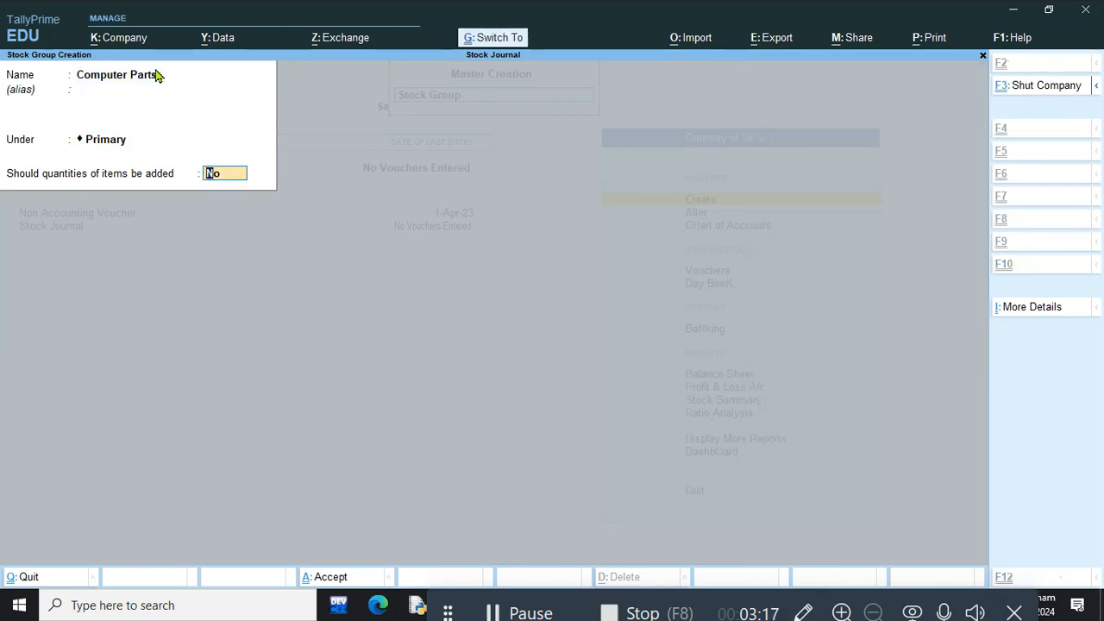
{"action": "key", "text": "Escape"}
{"action": "key", "text": "Return"}
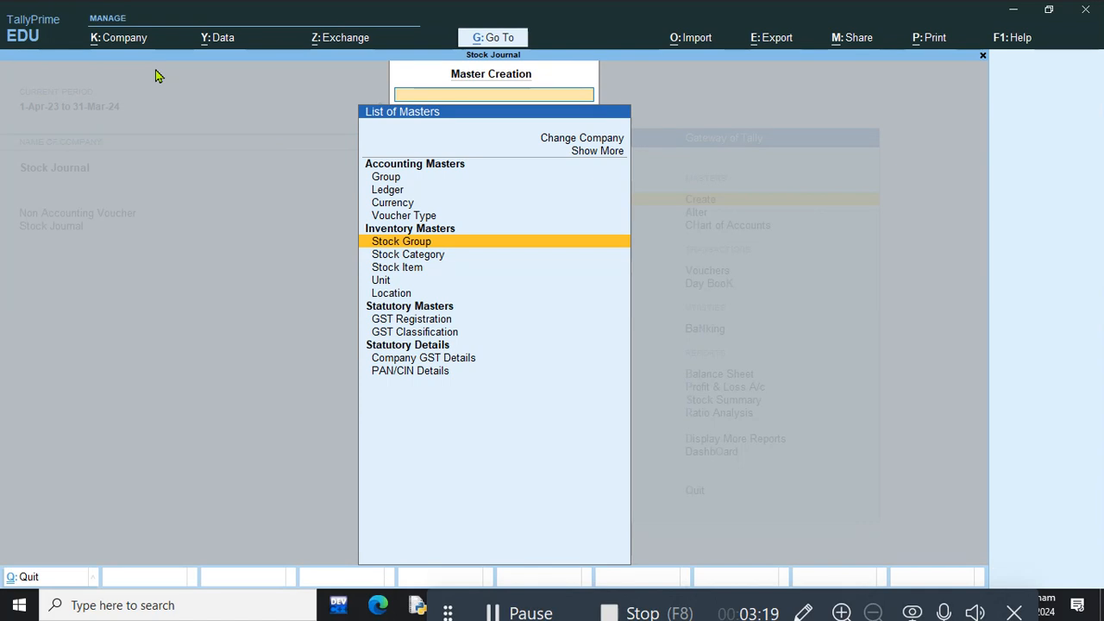
Create a simple unit with symbol NOS, formal name Numbers, UQC NOS-NUMBERS and 2 decimal places.
{"action": "key", "text": "Down"}
{"action": "key", "text": "Down"}
{"action": "key", "text": "Down"}
{"action": "key", "text": "Return"}
{"action": "type", "text": "NOS"}
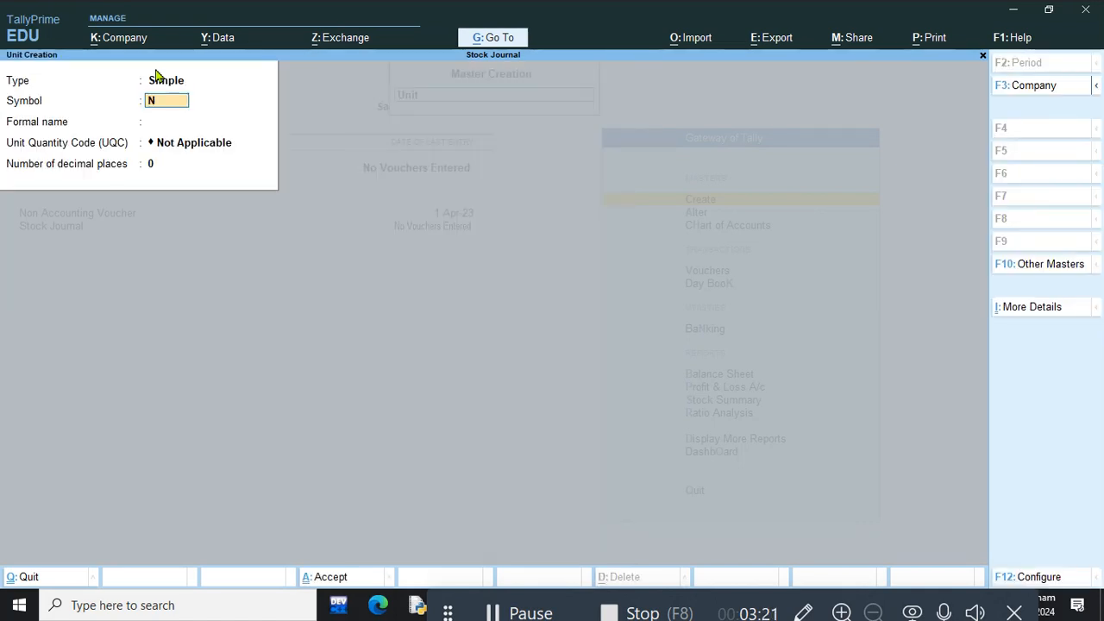
{"action": "key", "text": "Return"}
{"action": "type", "text": "Numbers"}
{"action": "key", "text": "Return"}
{"action": "type", "text": "no"}
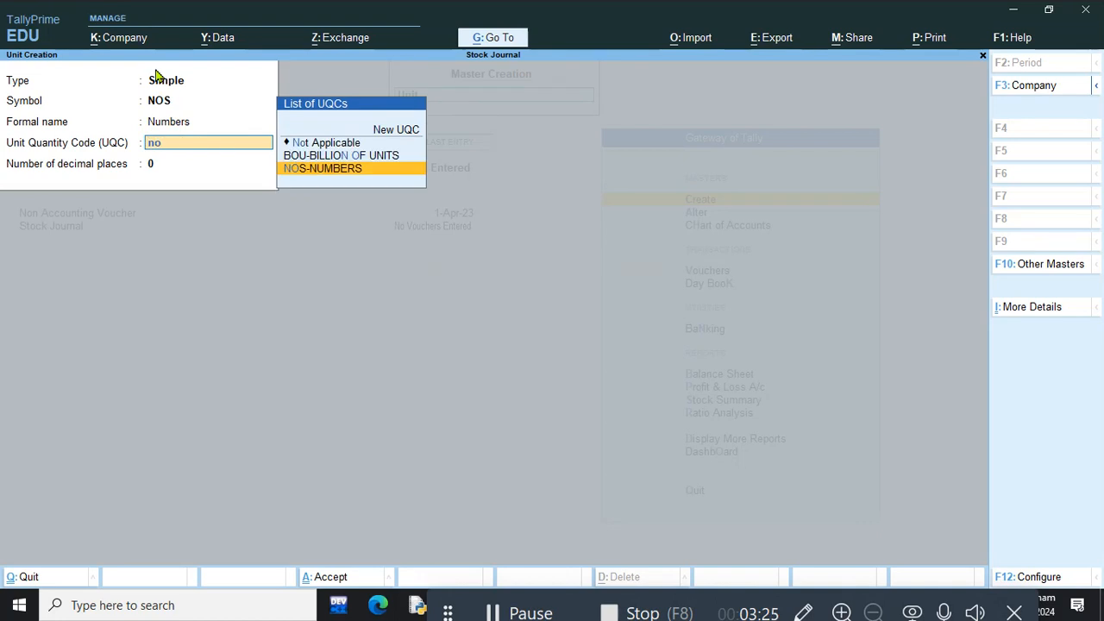
{"action": "key", "text": "Return"}
{"action": "type", "text": "2"}
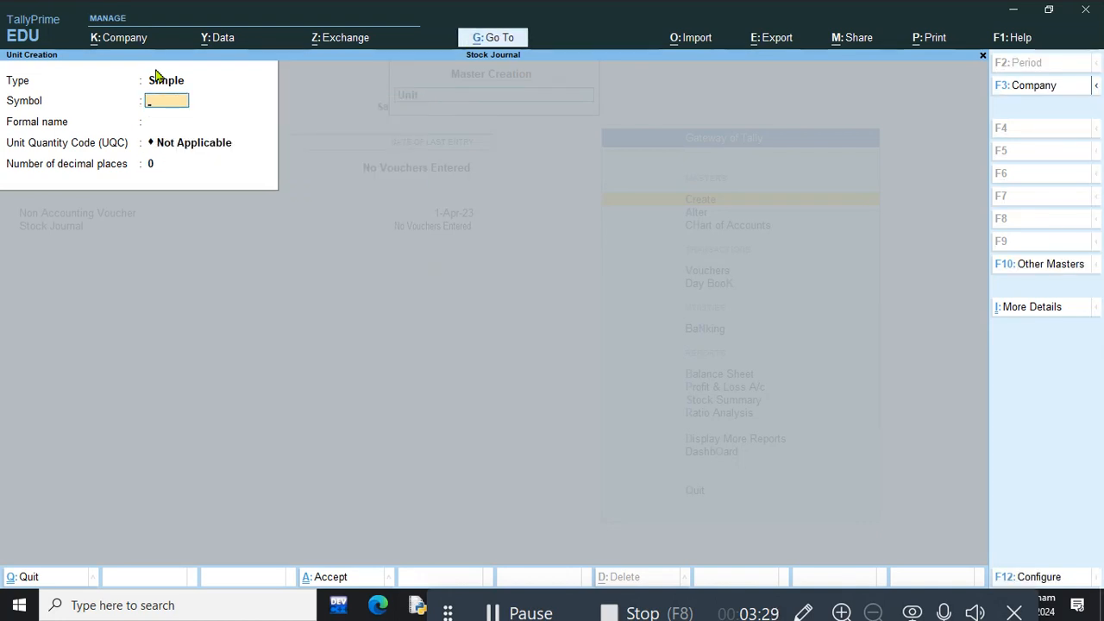
{"action": "key", "text": "Escape"}
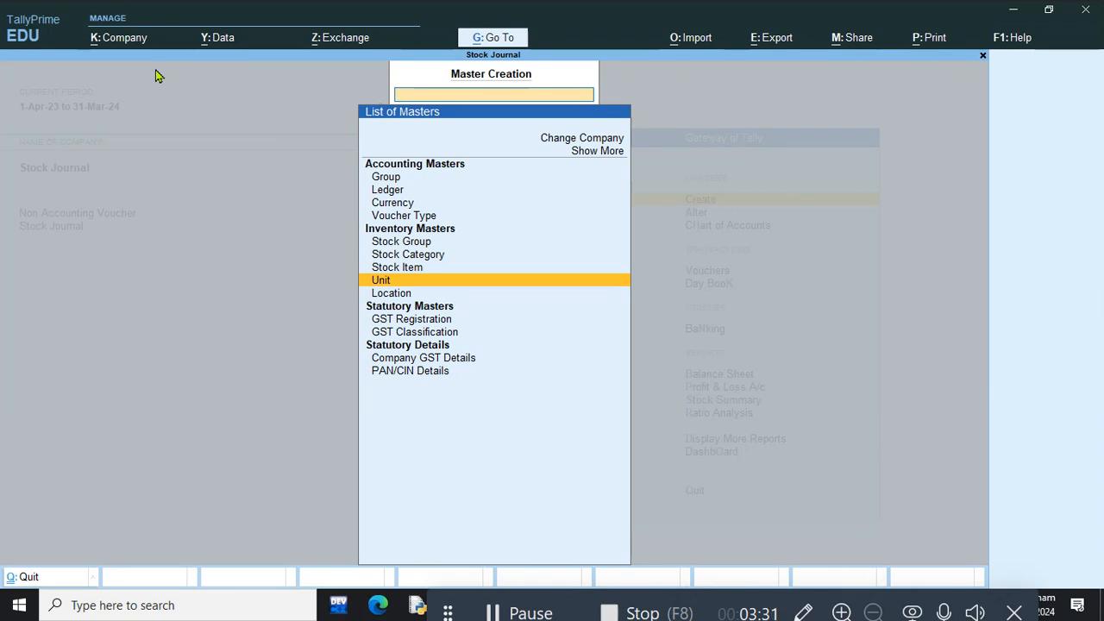
{"action": "key", "text": "Up"}
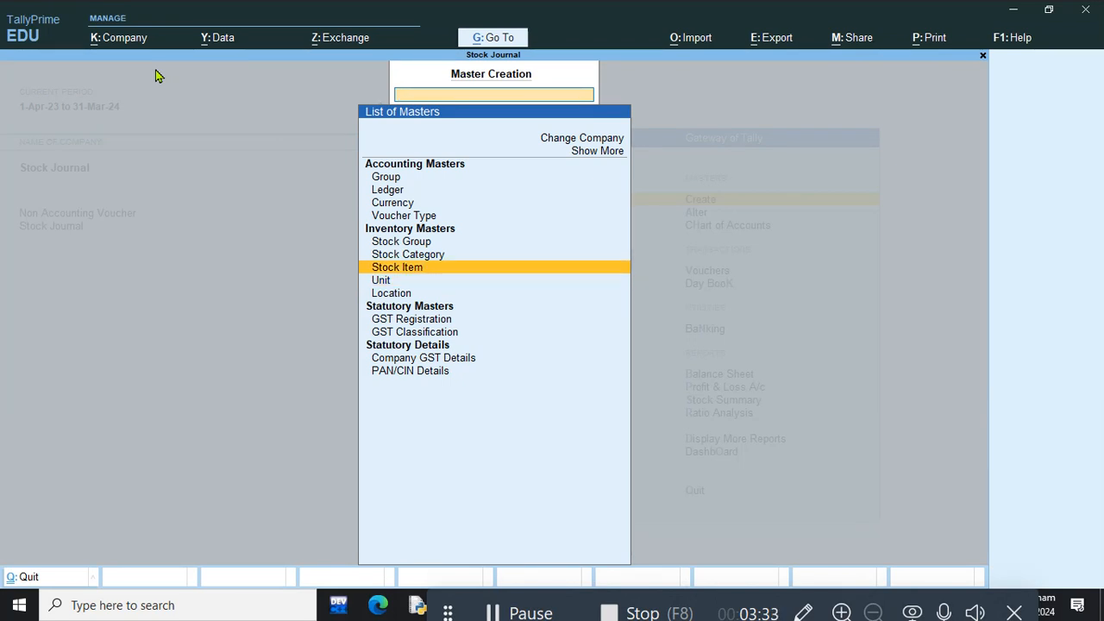
{"action": "key", "text": "Escape"}
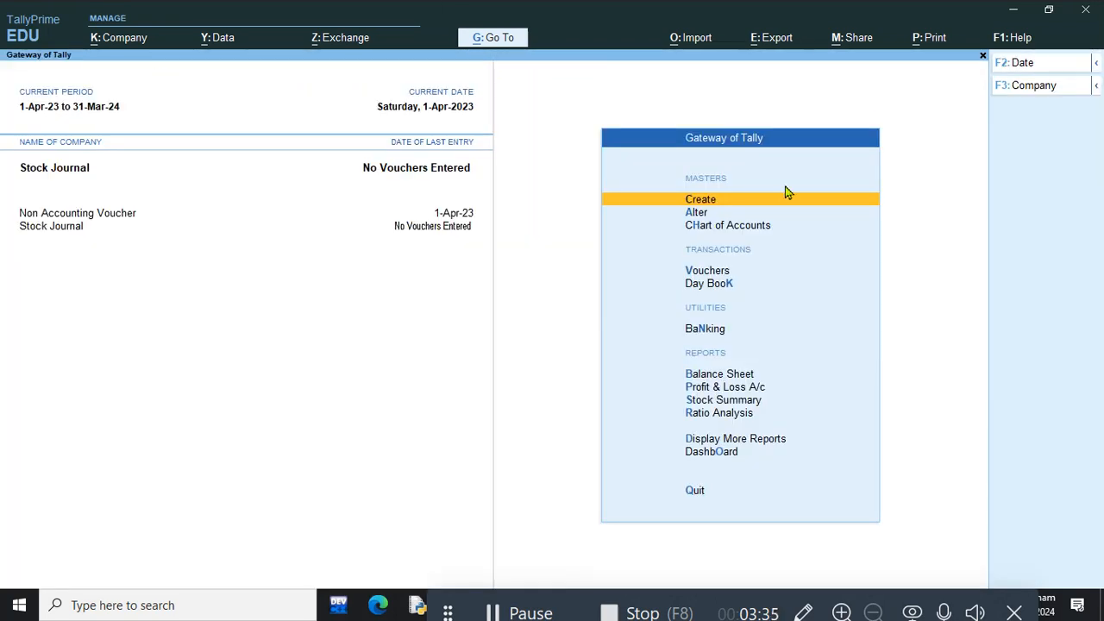
{"action": "left_click", "coordinate": [735, 228]}
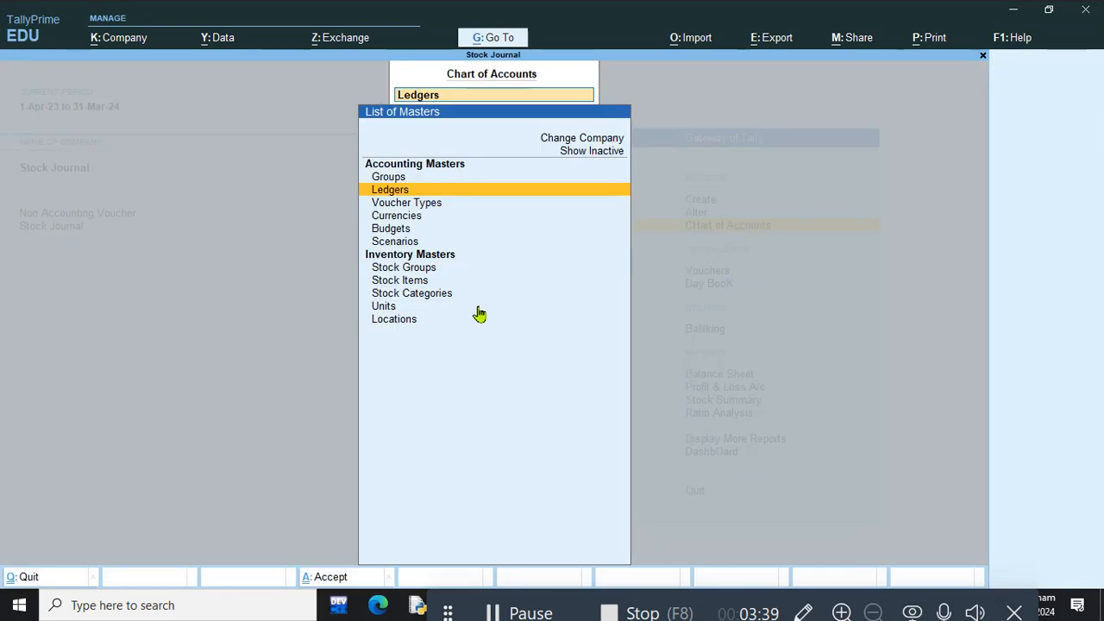
{"action": "key", "text": "Up"}
{"action": "key", "text": "Escape"}
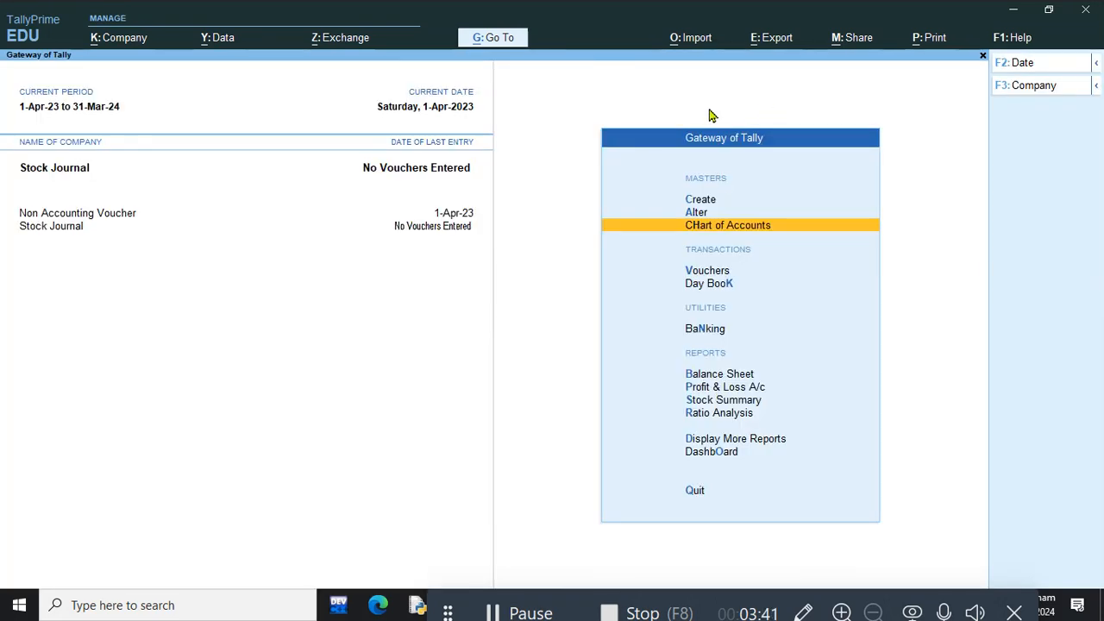
Open multiple stock item creation from the chart of accounts, with Computer Parts as the parent group.
{"action": "left_click", "coordinate": [717, 227]}
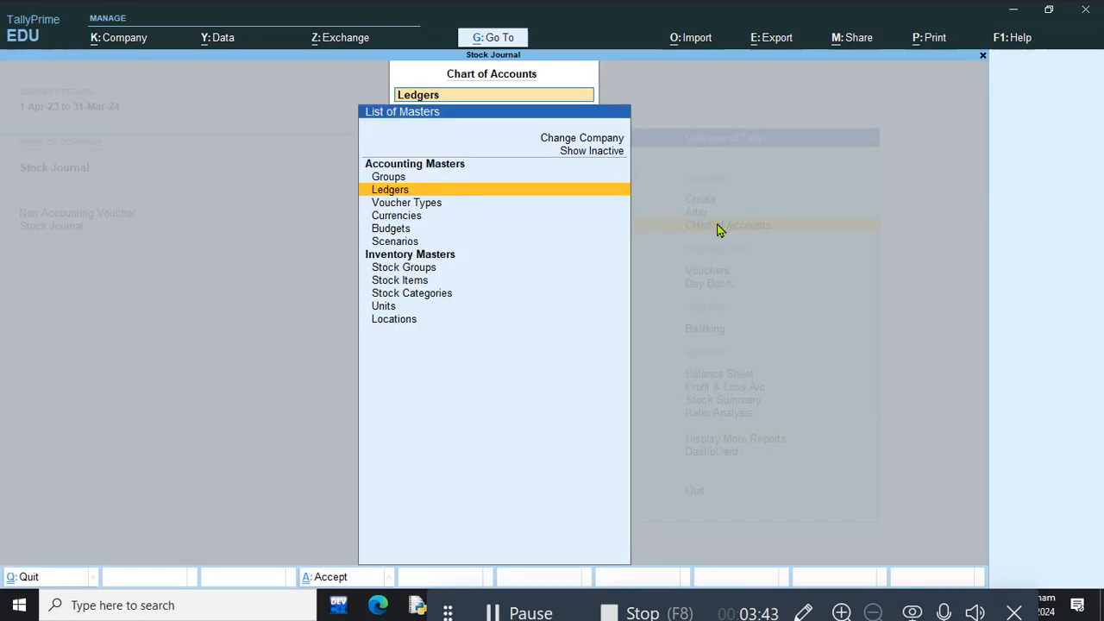
{"action": "left_click", "coordinate": [411, 282]}
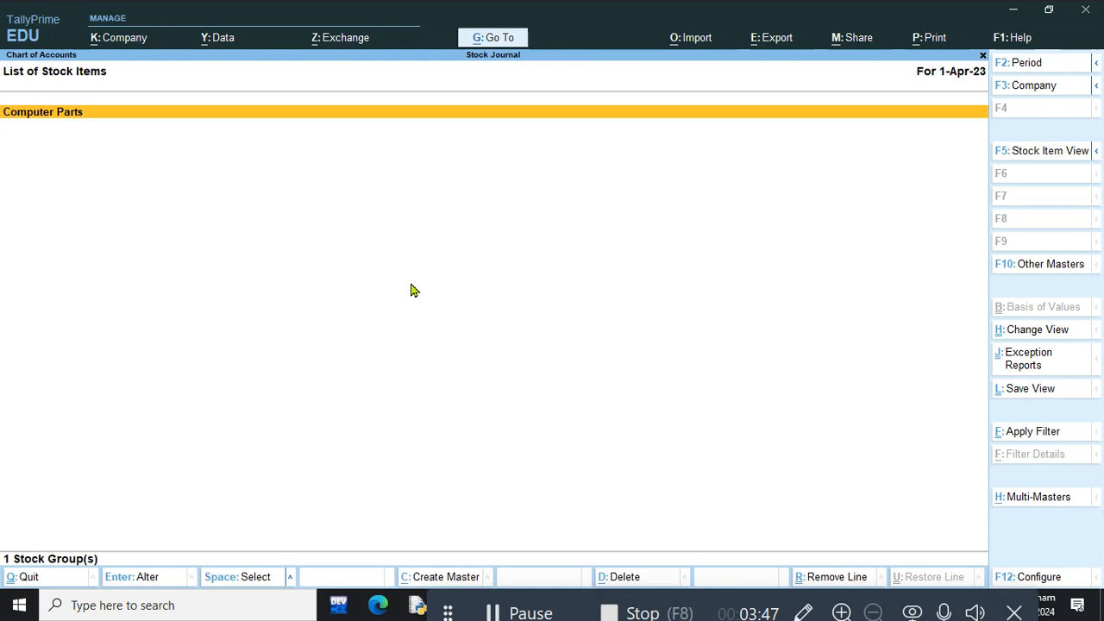
{"action": "left_click", "coordinate": [1044, 499]}
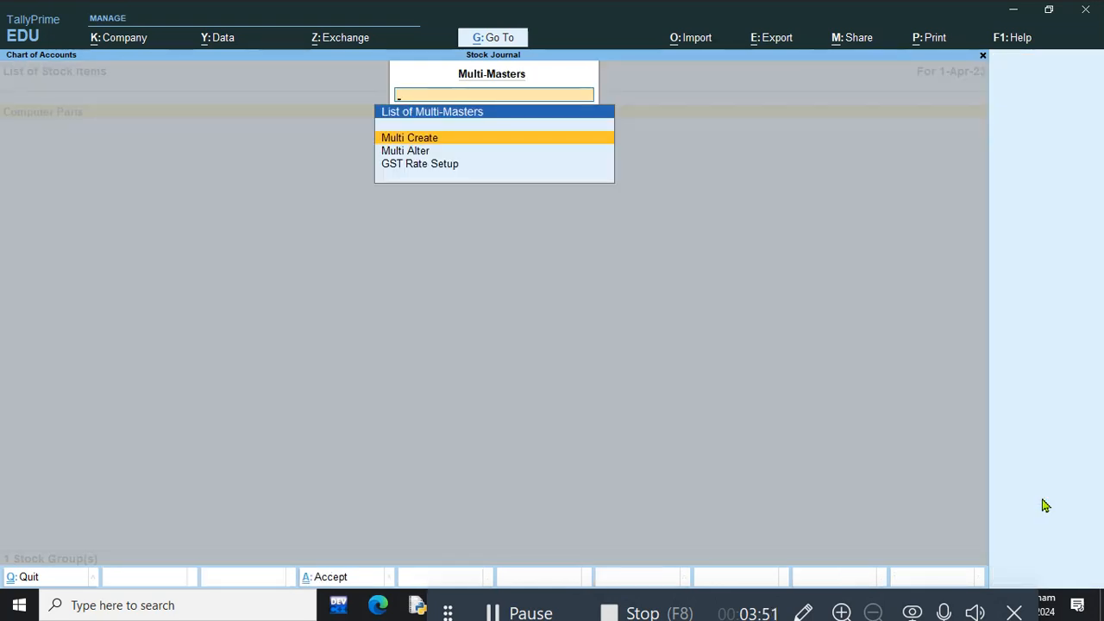
{"action": "key", "text": "Return"}
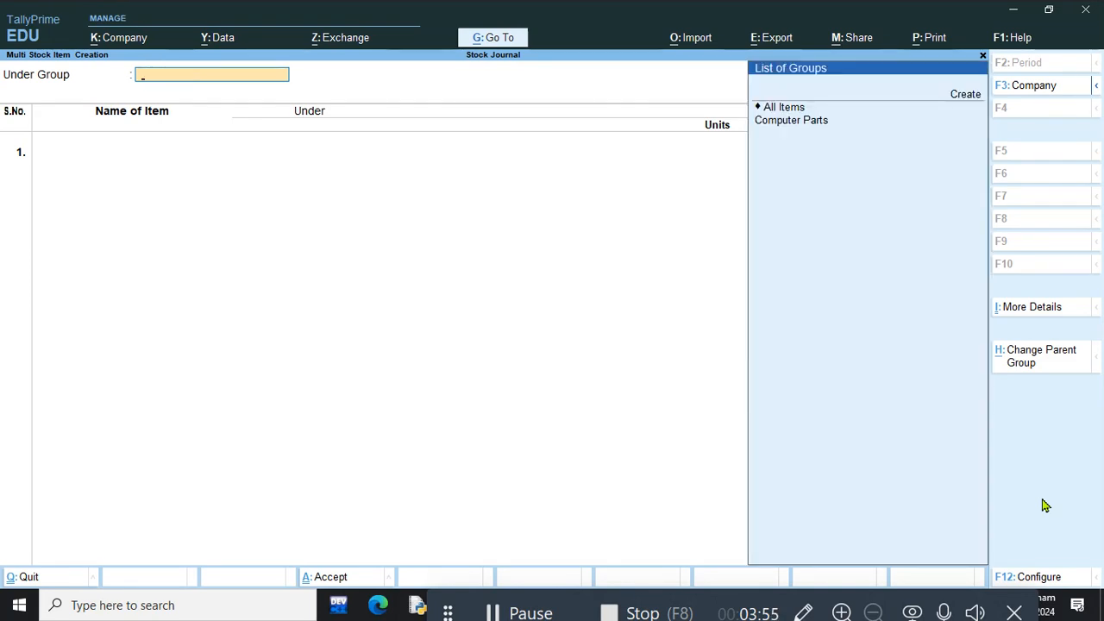
{"action": "key", "text": "Down"}
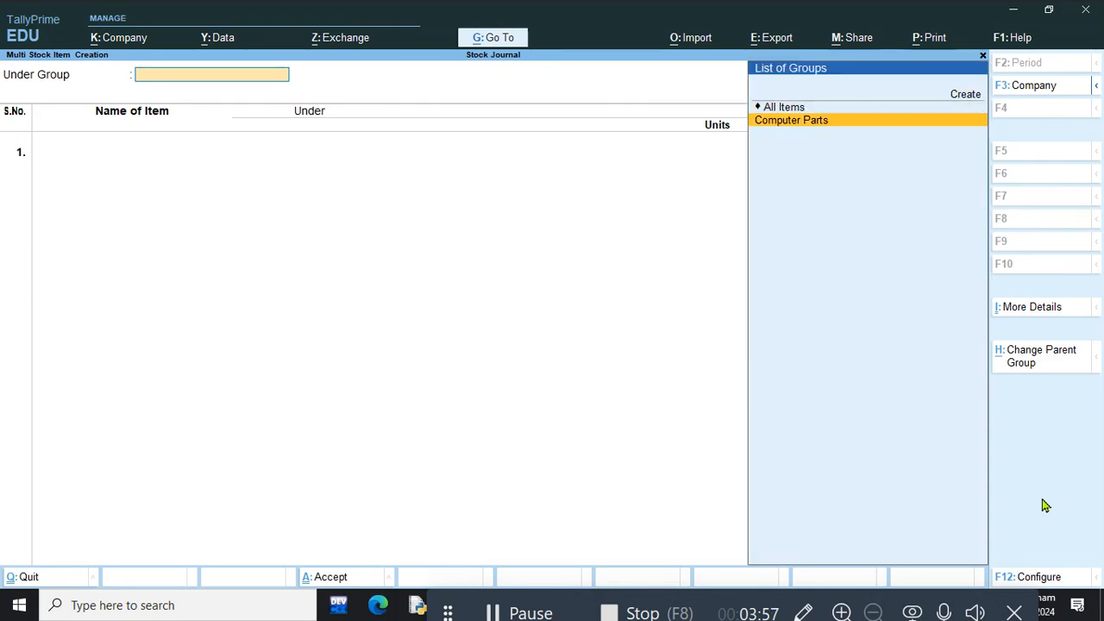
{"action": "key", "text": "Return"}
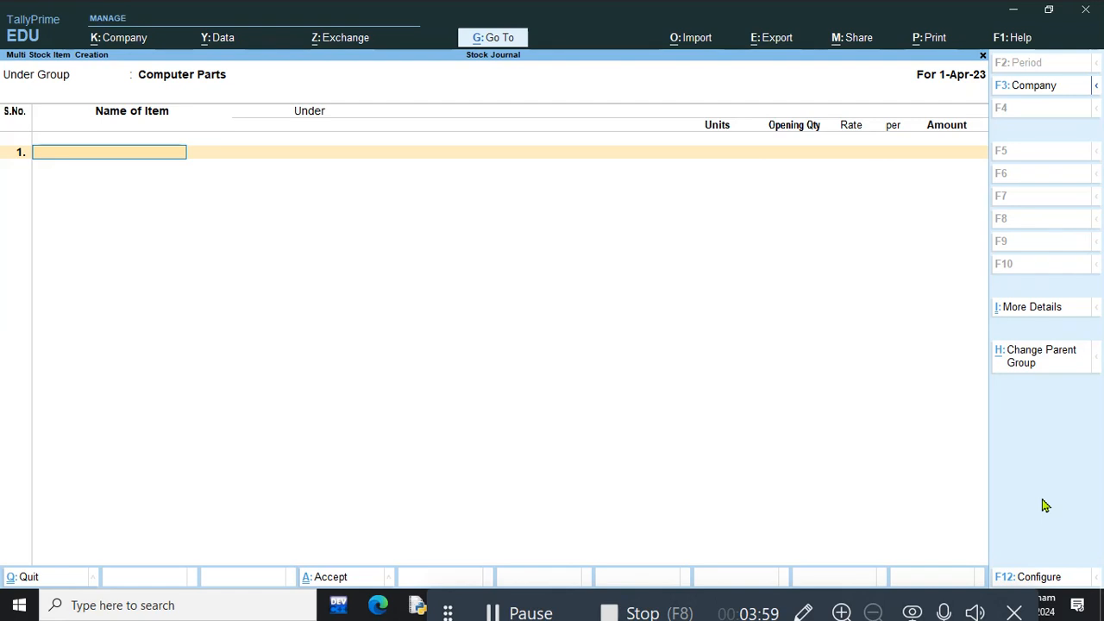
Add a stock item named Hard Disk with unit NOS and no opening quantity.
{"action": "type", "text": "Hard"}
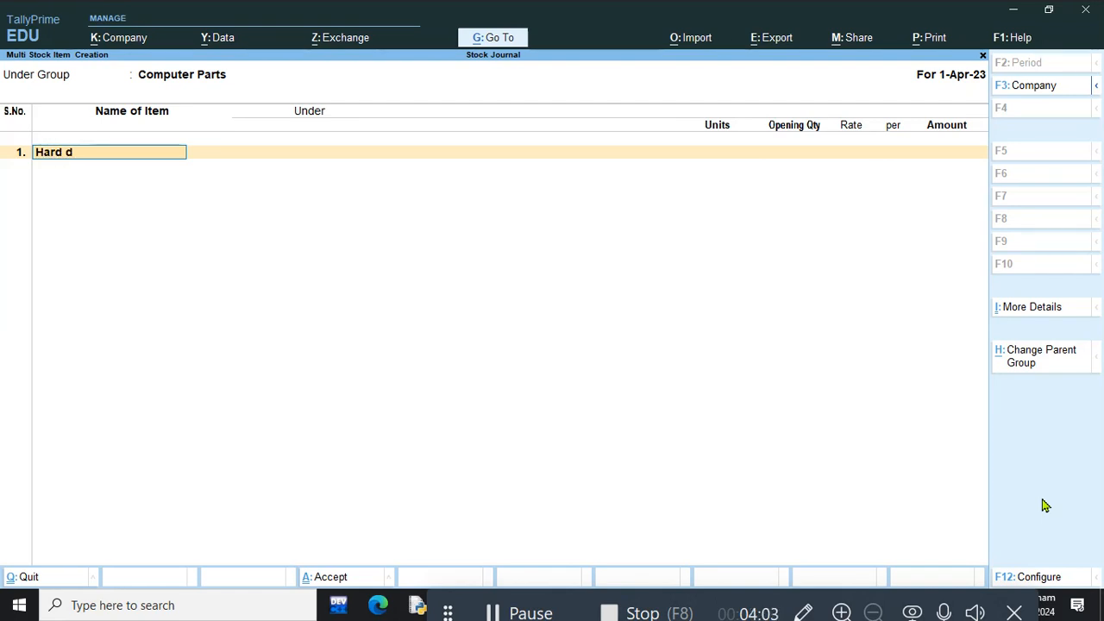
{"action": "type", "text": " Disk"}
{"action": "key", "text": "Return"}
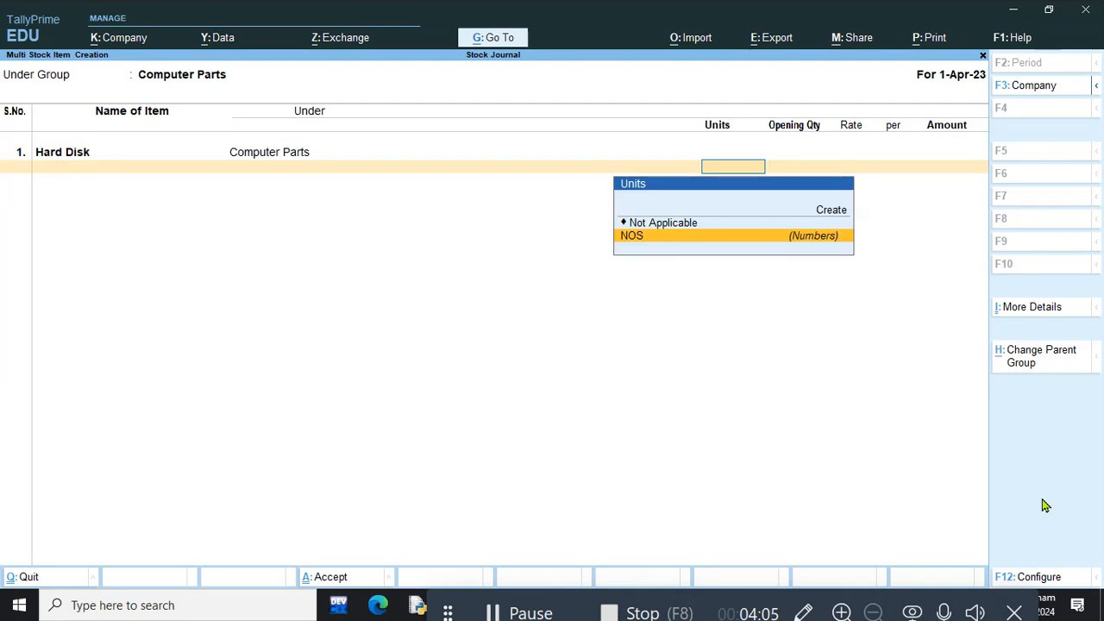
{"action": "key", "text": "Return"}
{"action": "key", "text": "Return"}
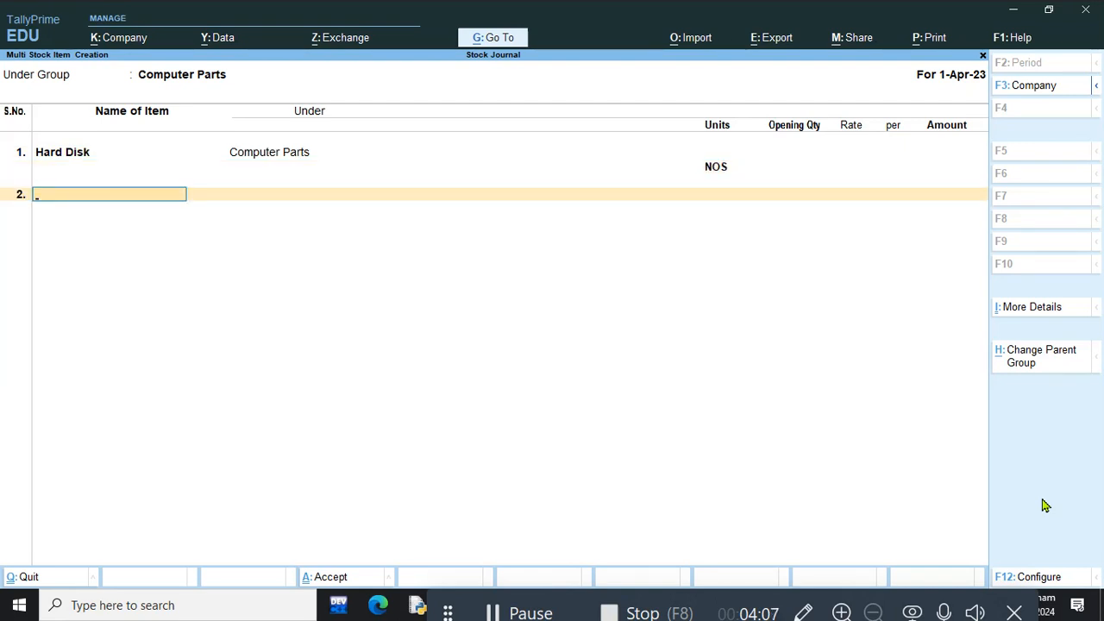
Add a second stock item named SMPS with unit NOS and no opening quantity.
{"action": "type", "text": "SMPS"}
{"action": "key", "text": "Return"}
{"action": "key", "text": "Return"}
{"action": "key", "text": "BackSpace"}
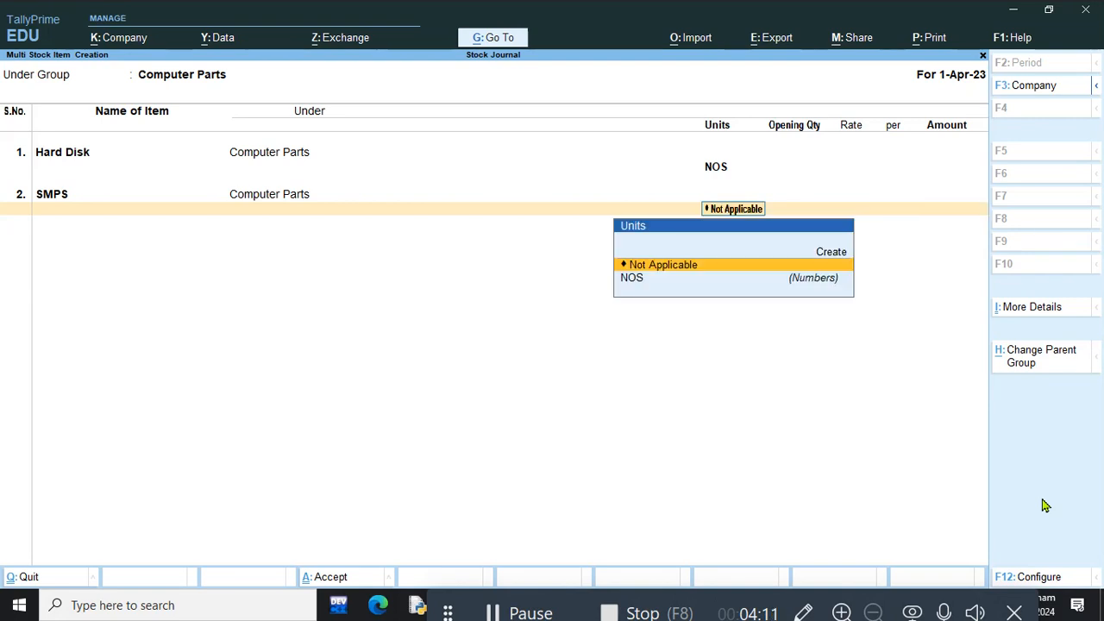
{"action": "key", "text": "Down"}
{"action": "key", "text": "Return"}
{"action": "key", "text": "Return"}
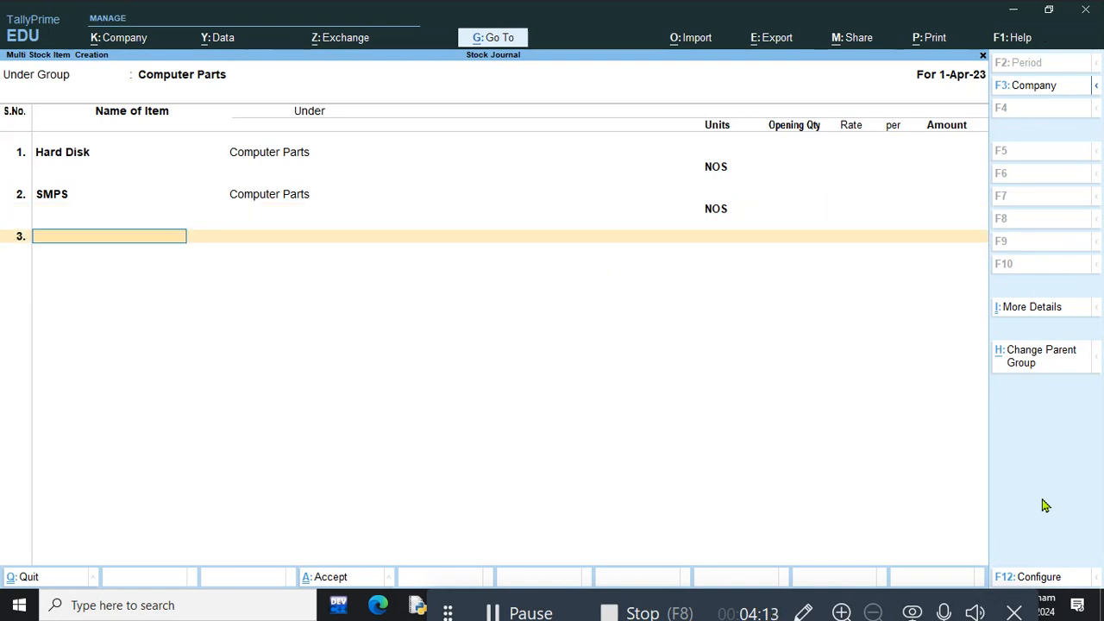
Save the two stock items and return to the Gateway of Tally.
{"action": "key", "text": "Return"}
{"action": "key", "text": "y"}
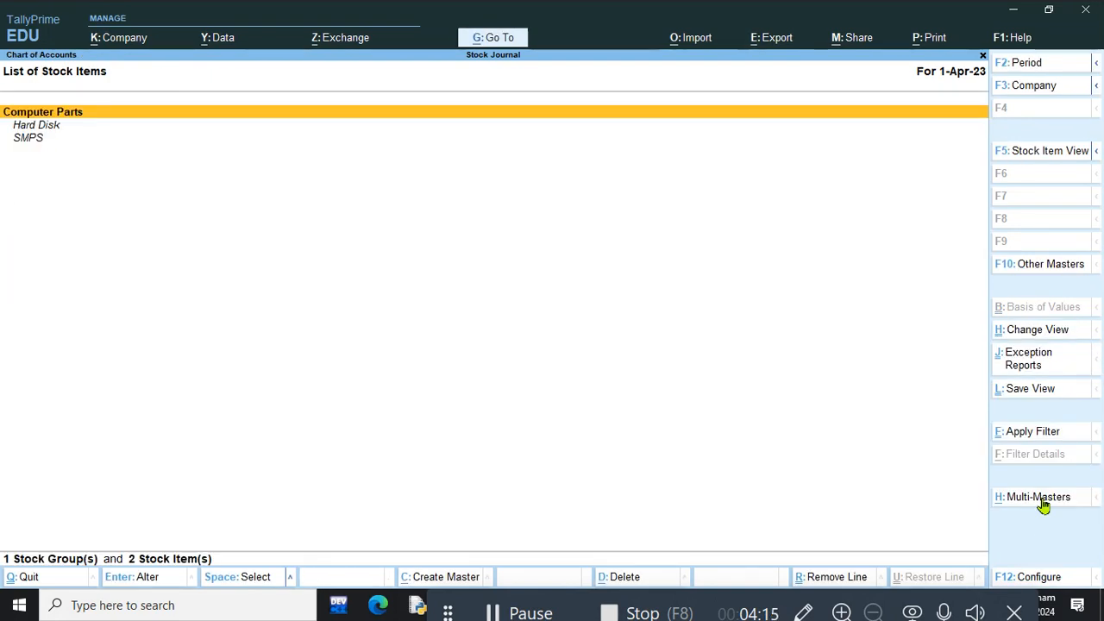
{"action": "key", "text": "Escape"}
{"action": "key", "text": "Escape"}
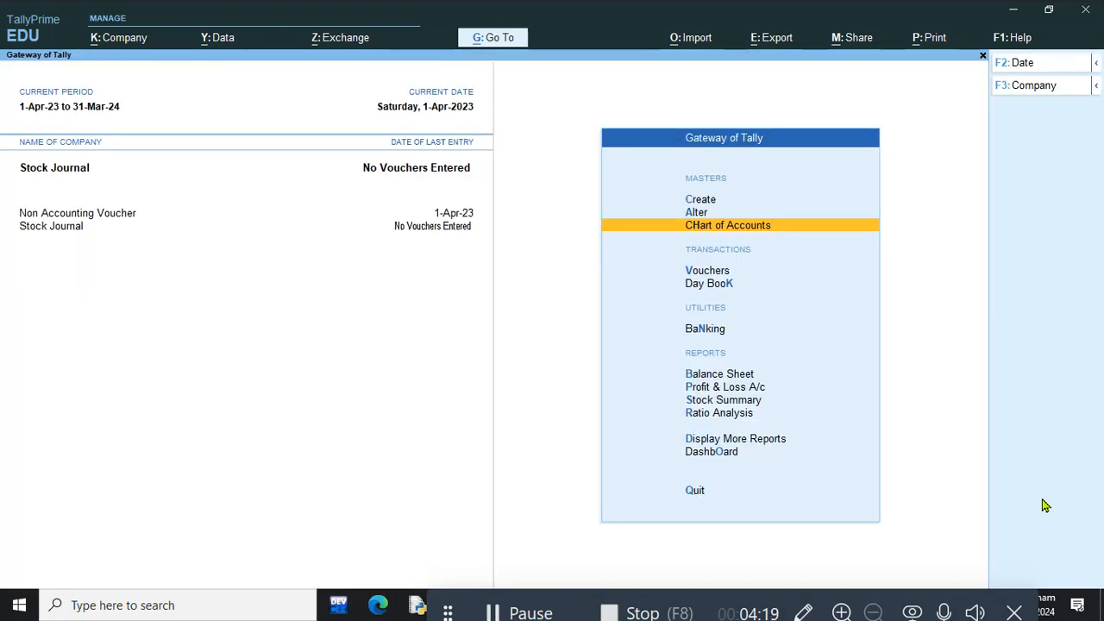
Start a receipt voucher and credit Capital A/c with 1000000.
{"action": "key", "text": "Down"}
{"action": "key", "text": "Down"}
{"action": "key", "text": "Up"}
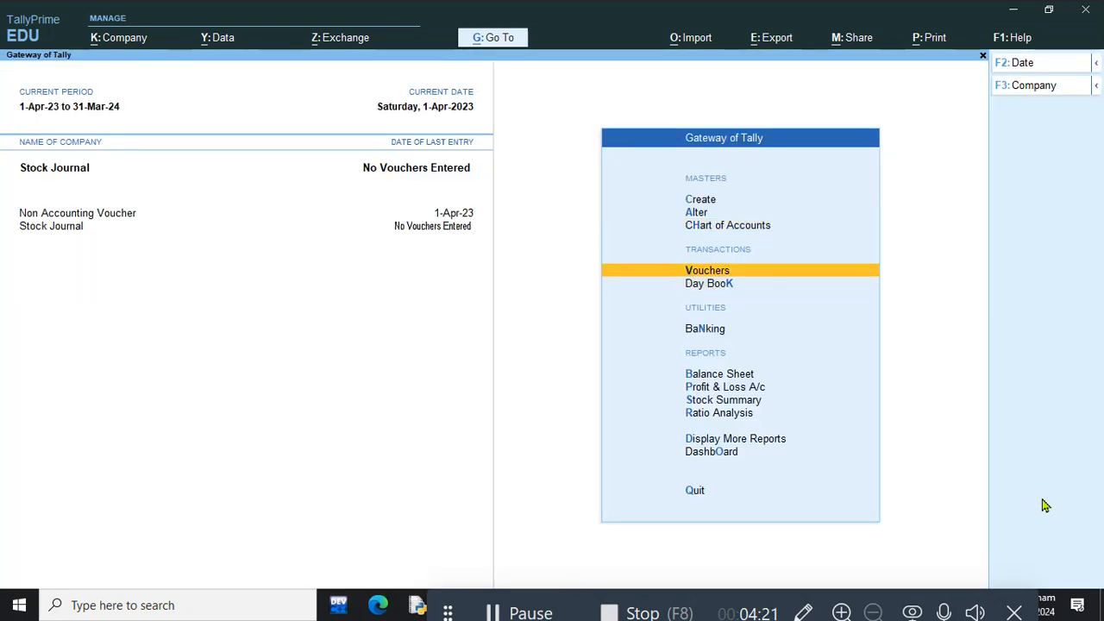
{"action": "key", "text": "Return"}
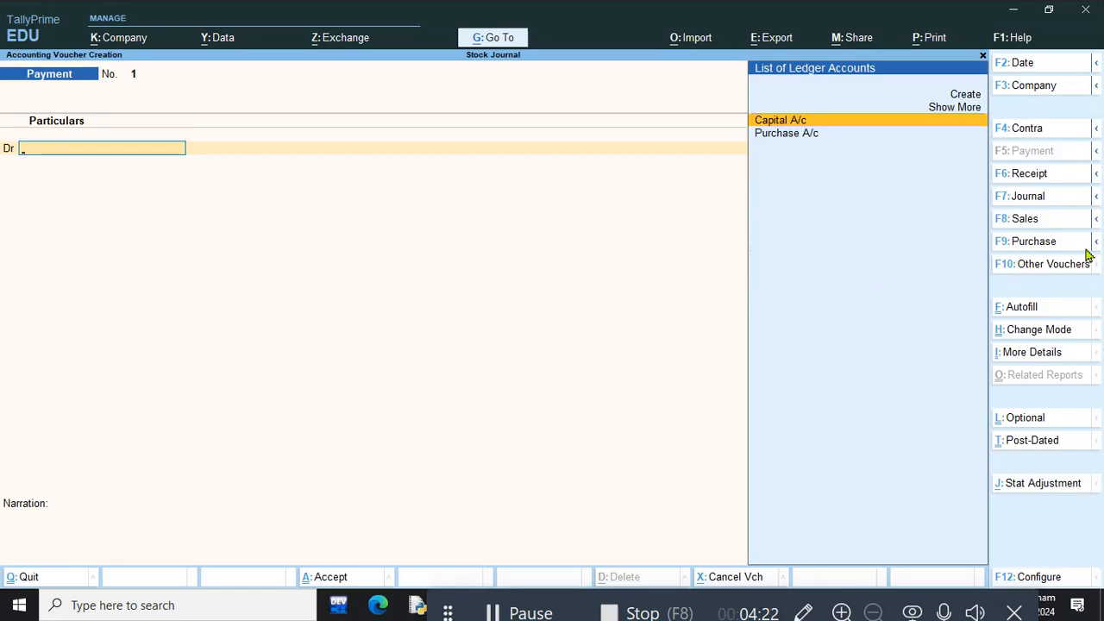
{"action": "left_click", "coordinate": [1044, 175]}
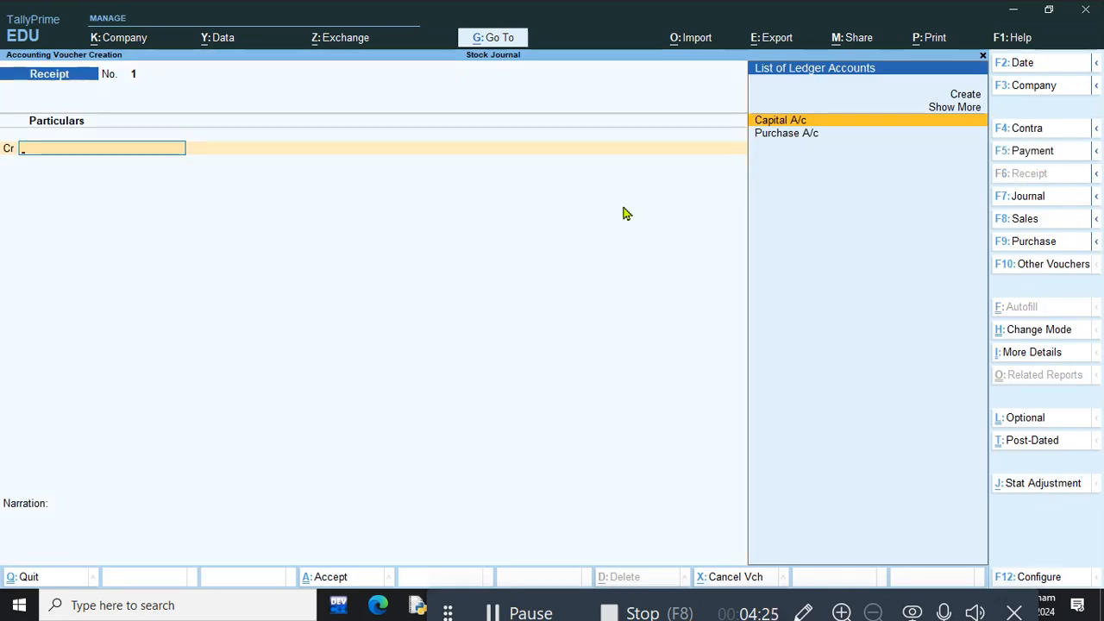
{"action": "key", "text": "Return"}
{"action": "type", "text": "1000000"}
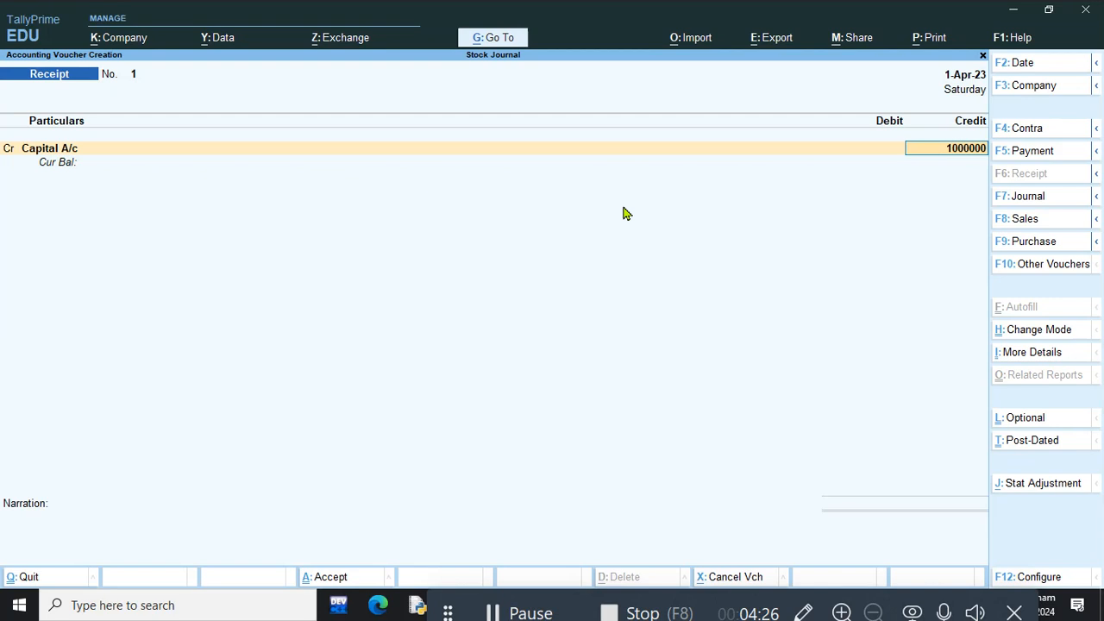
{"action": "key", "text": "Return"}
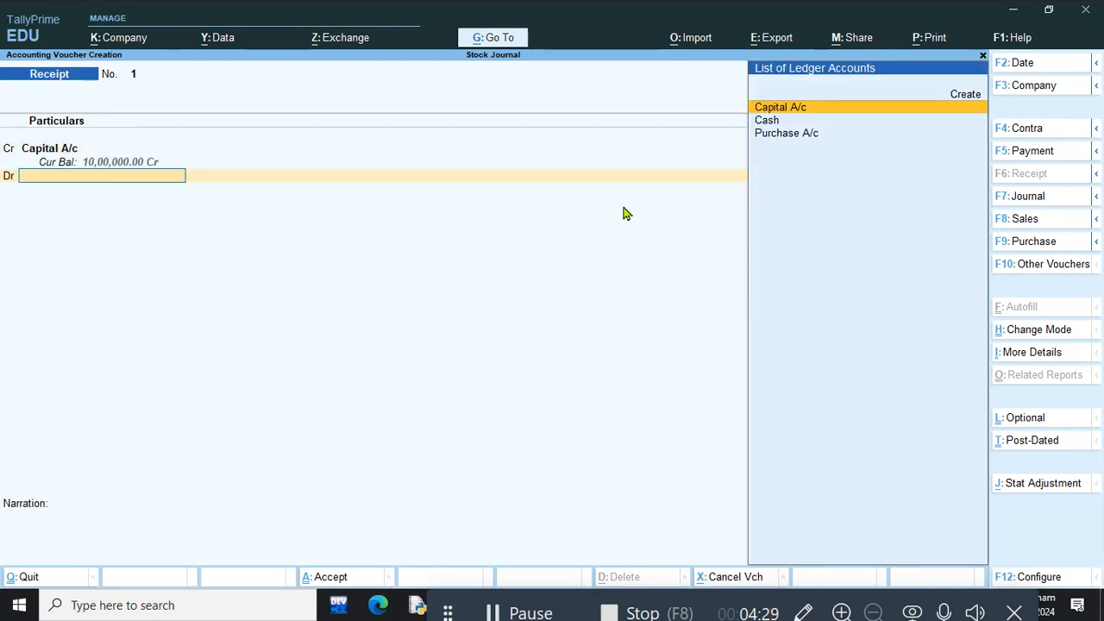
Debit Cash with the full receipt amount, leave the narration empty and accept the receipt voucher.
{"action": "key", "text": "Down"}
{"action": "key", "text": "Return"}
{"action": "key", "text": "Return"}
{"action": "key", "text": "Return"}
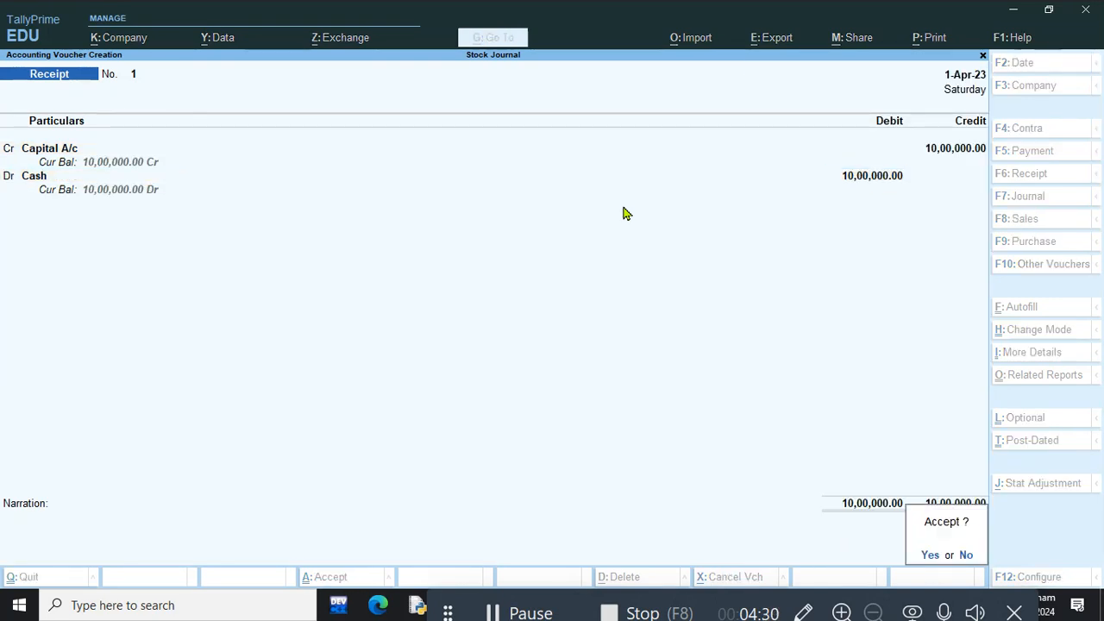
{"action": "key", "text": "Return"}
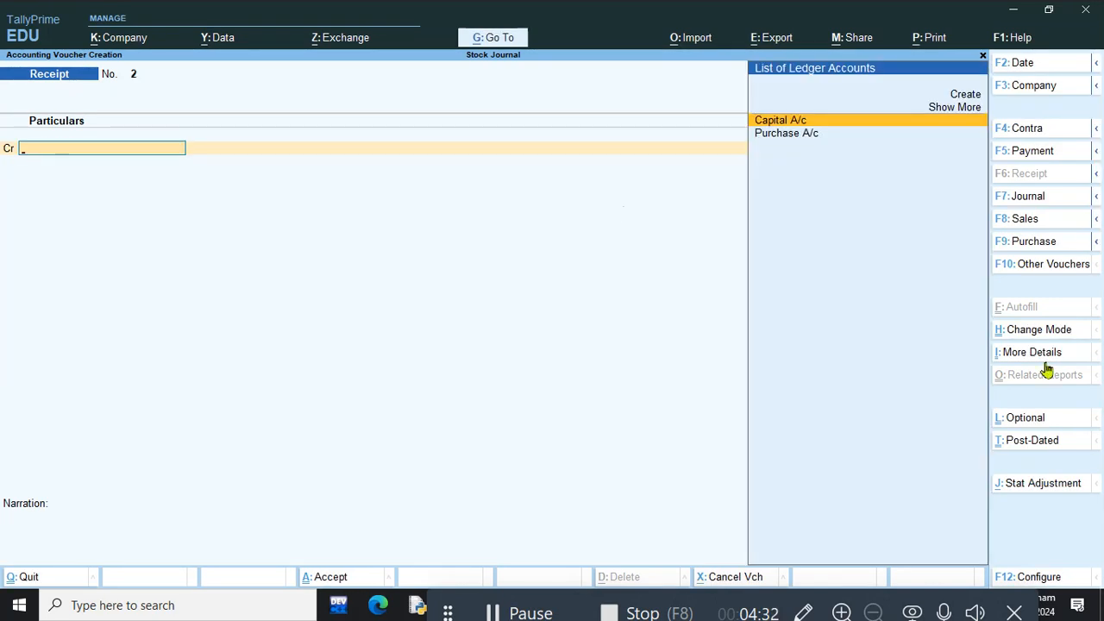
Start a purchase voucher with Cash as the party account and Purchase A/c as the purchase ledger, leaving receipt and party details at their defaults.
{"action": "left_click", "coordinate": [1033, 242]}
{"action": "key", "text": "Return"}
{"action": "key", "text": "Return"}
{"action": "key", "text": "Return"}
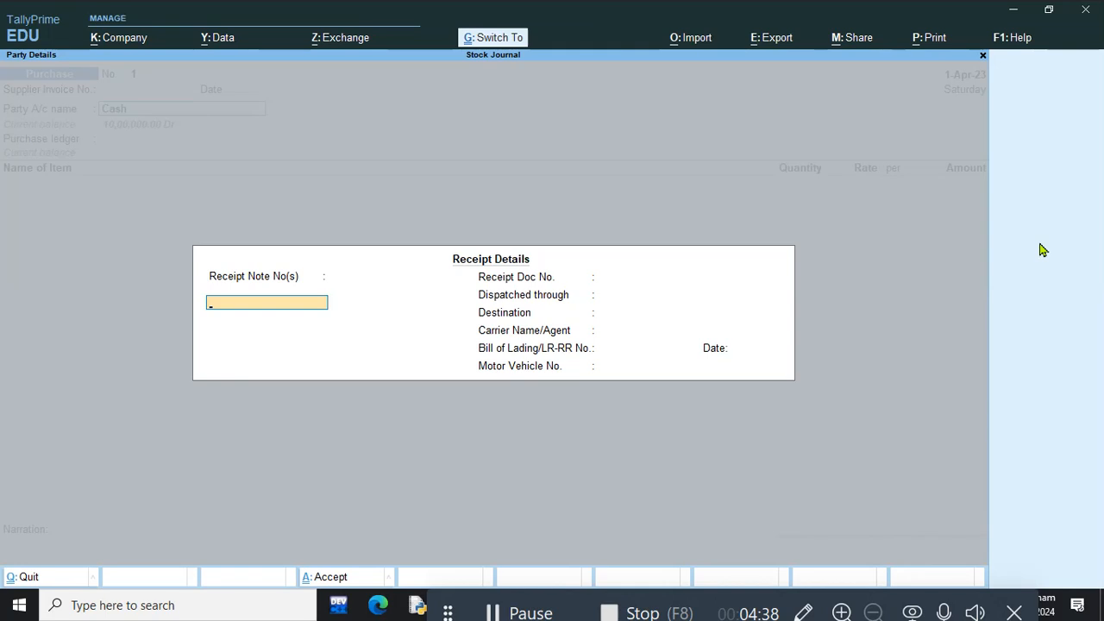
{"action": "key", "text": "ctrl+a"}
{"action": "key", "text": "ctrl+a"}
{"action": "key", "text": "Return"}
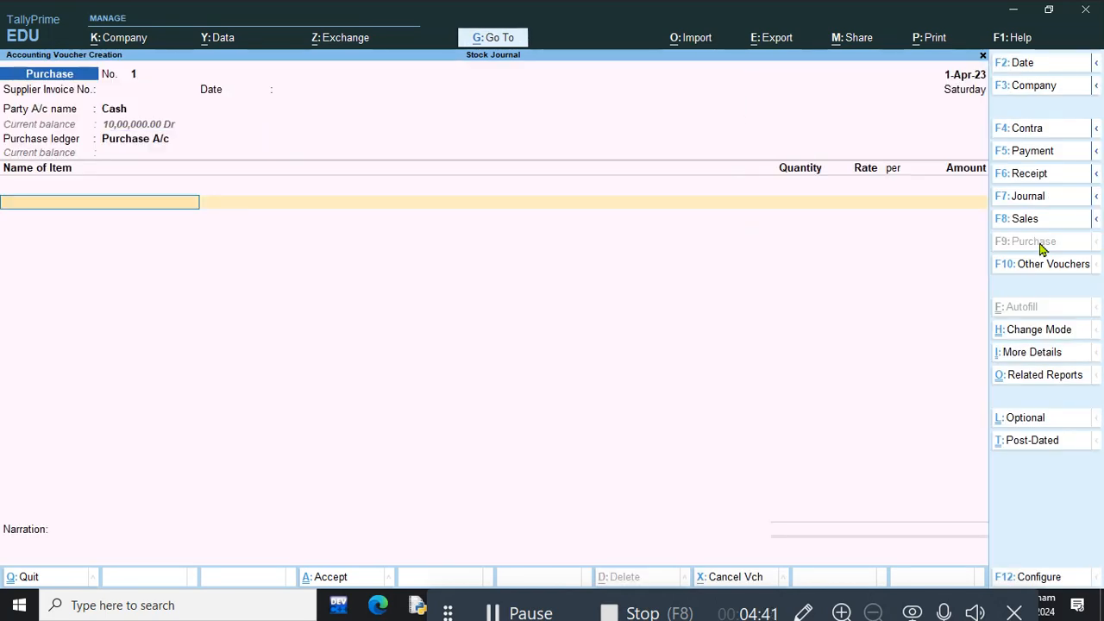
Add Hard Disk to the purchase, allocating 10 NOS to the Golghar location at a rate of 2,300.
{"action": "key", "text": "Down"}
{"action": "key", "text": "Return"}
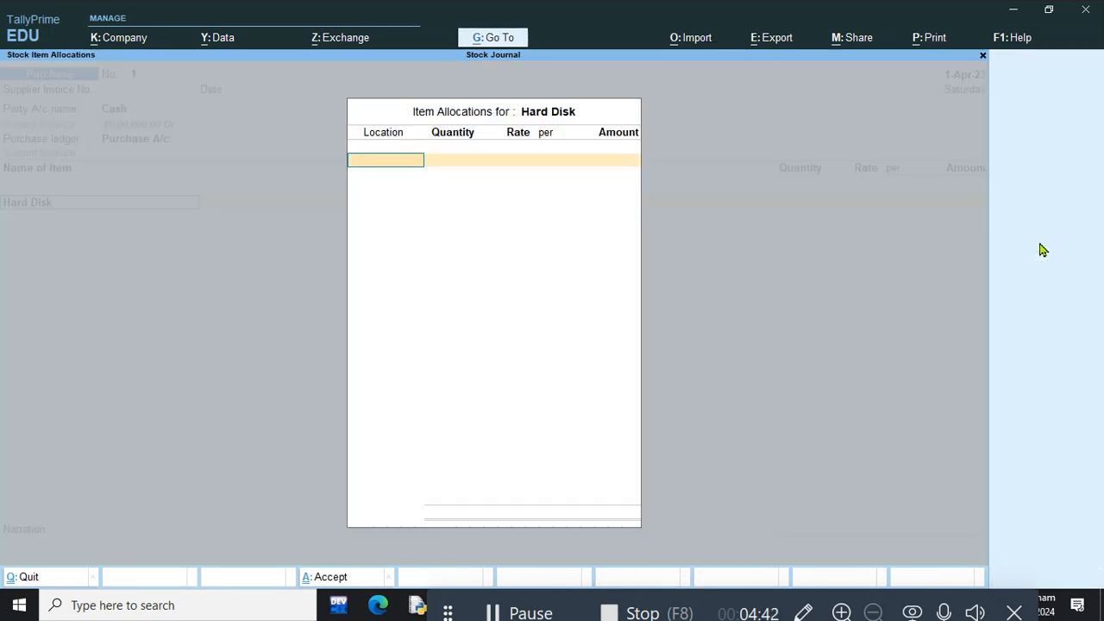
{"action": "key", "text": "Down"}
{"action": "key", "text": "Down"}
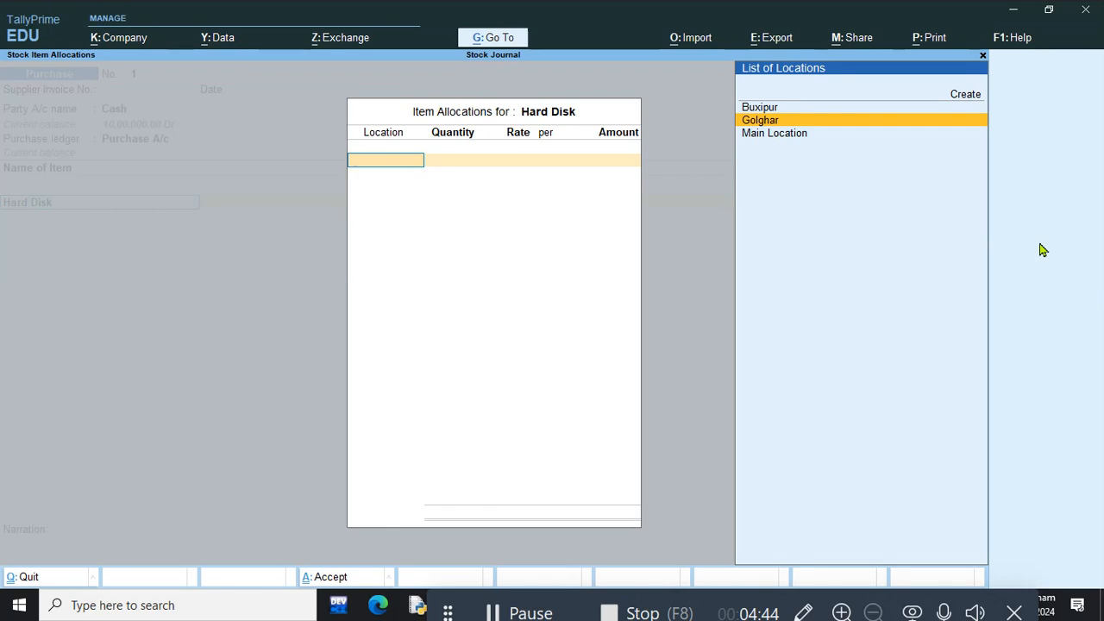
{"action": "key", "text": "Return"}
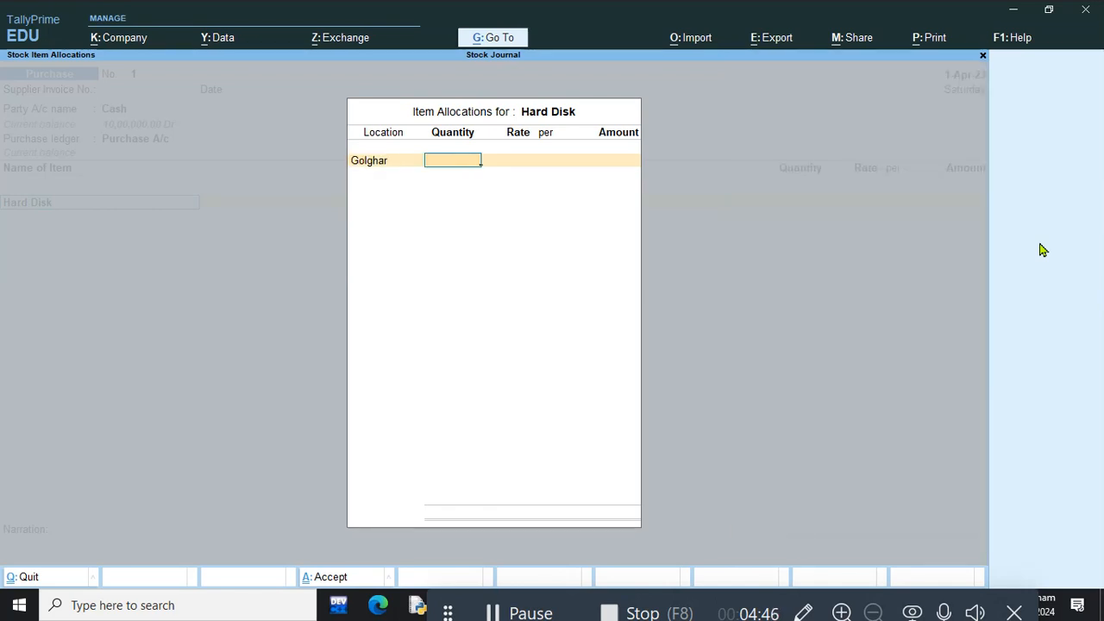
{"action": "type", "text": "10"}
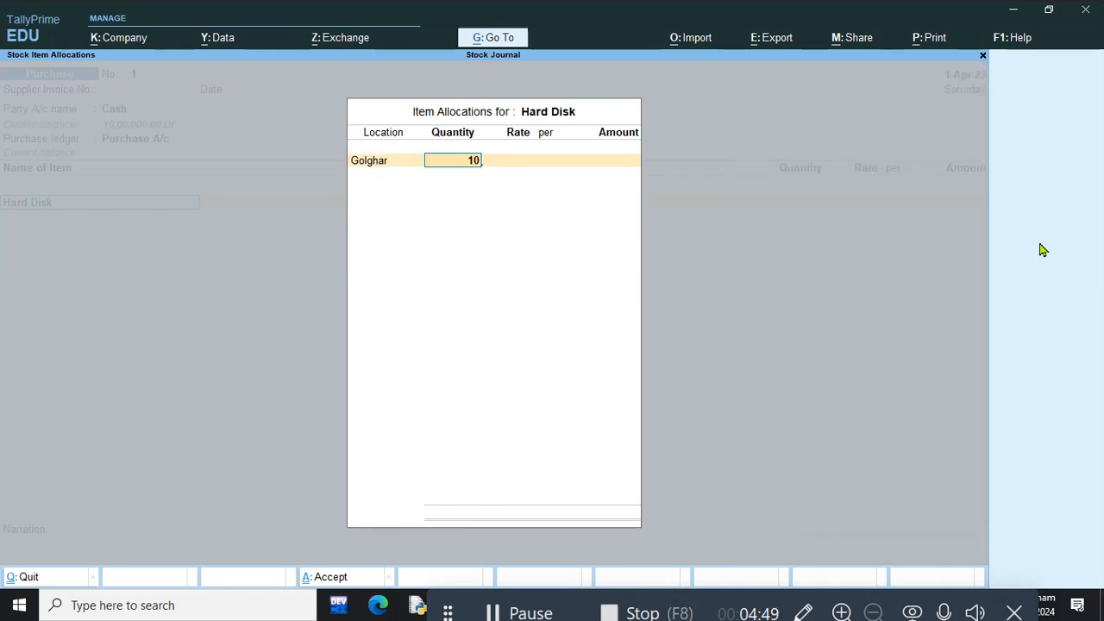
{"action": "key", "text": "Return"}
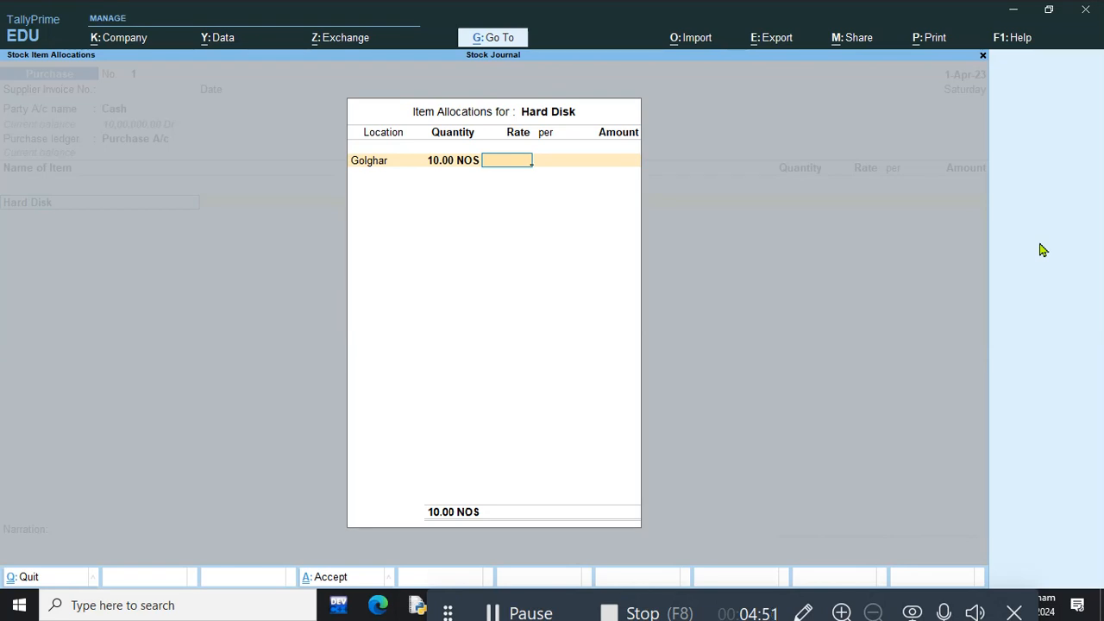
{"action": "type", "text": "2,3"}
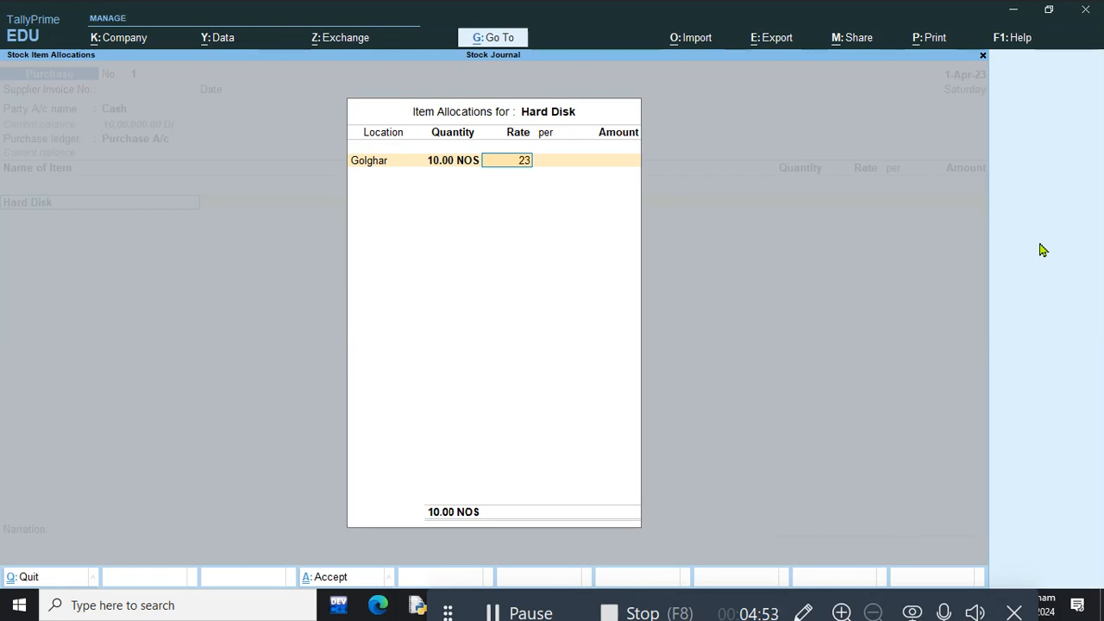
{"action": "type", "text": "00"}
{"action": "key", "text": "Return"}
{"action": "key", "text": "Return"}
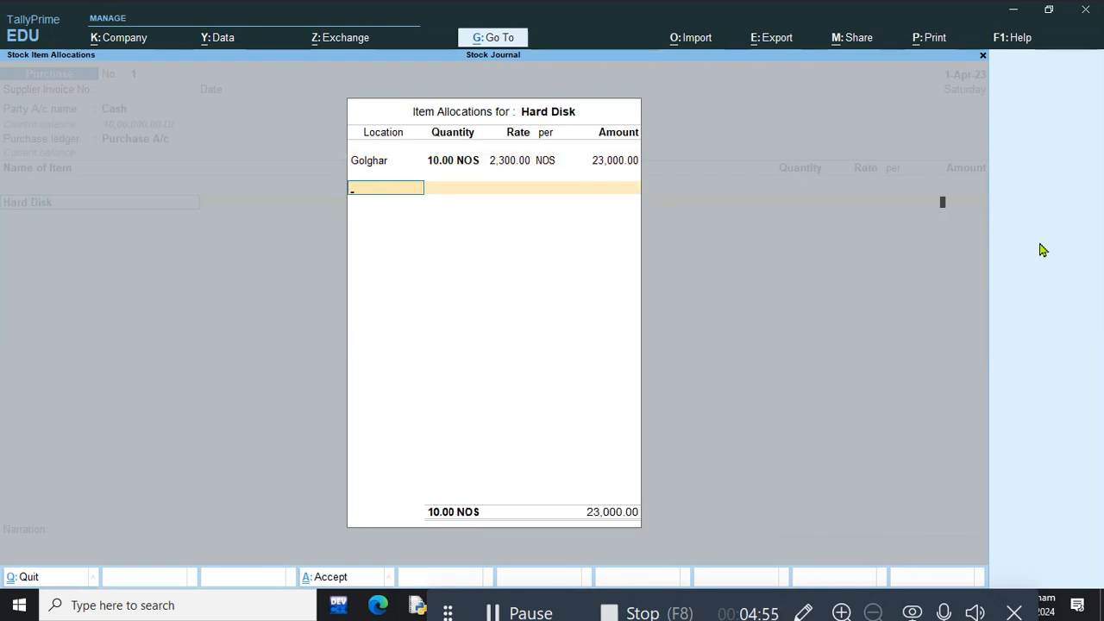
{"action": "key", "text": "Return"}
{"action": "key", "text": "Return"}
Add SMPS to the purchase, allocating 10 NOS to the Golghar location at a rate of 400.
{"action": "key", "text": "Down"}
{"action": "key", "text": "Down"}
{"action": "key", "text": "Down"}
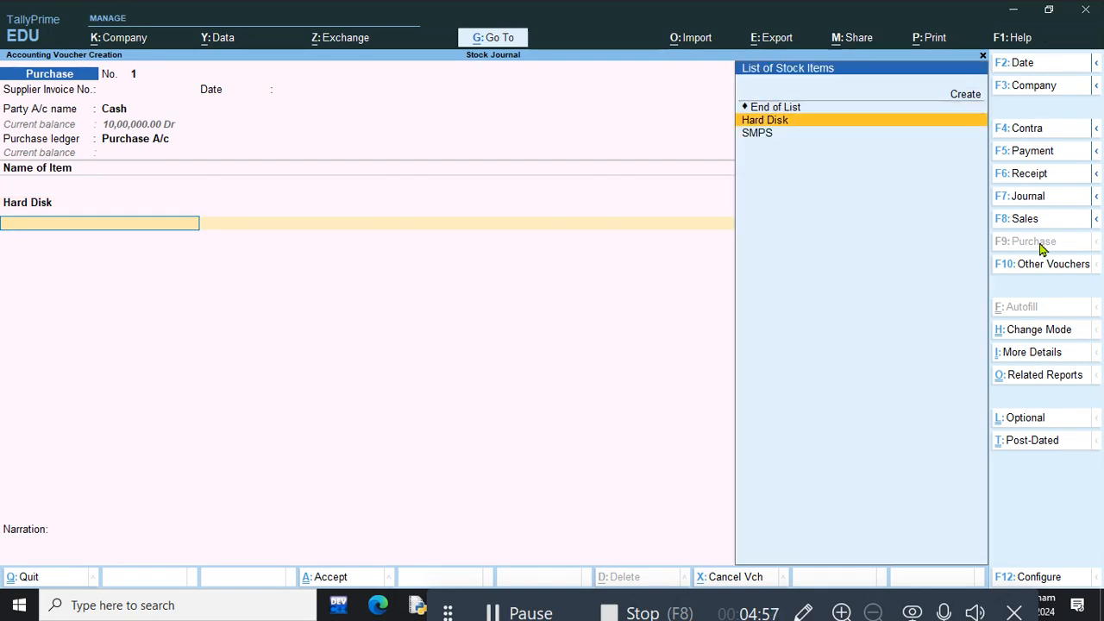
{"action": "key", "text": "Return"}
{"action": "key", "text": "Down"}
{"action": "key", "text": "Down"}
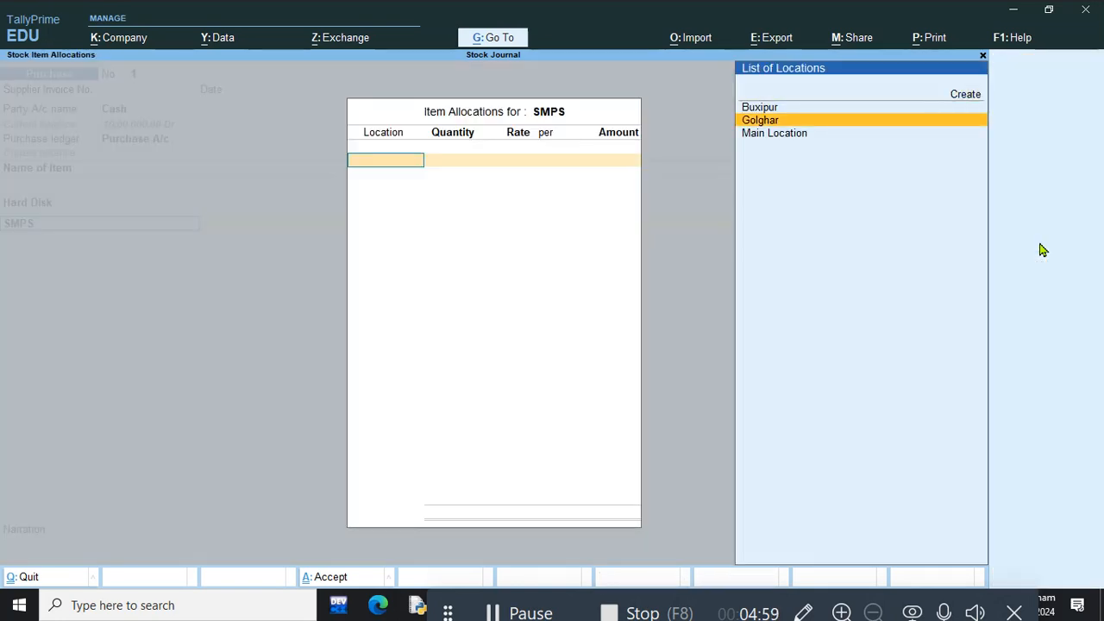
{"action": "key", "text": "Return"}
{"action": "type", "text": "10"}
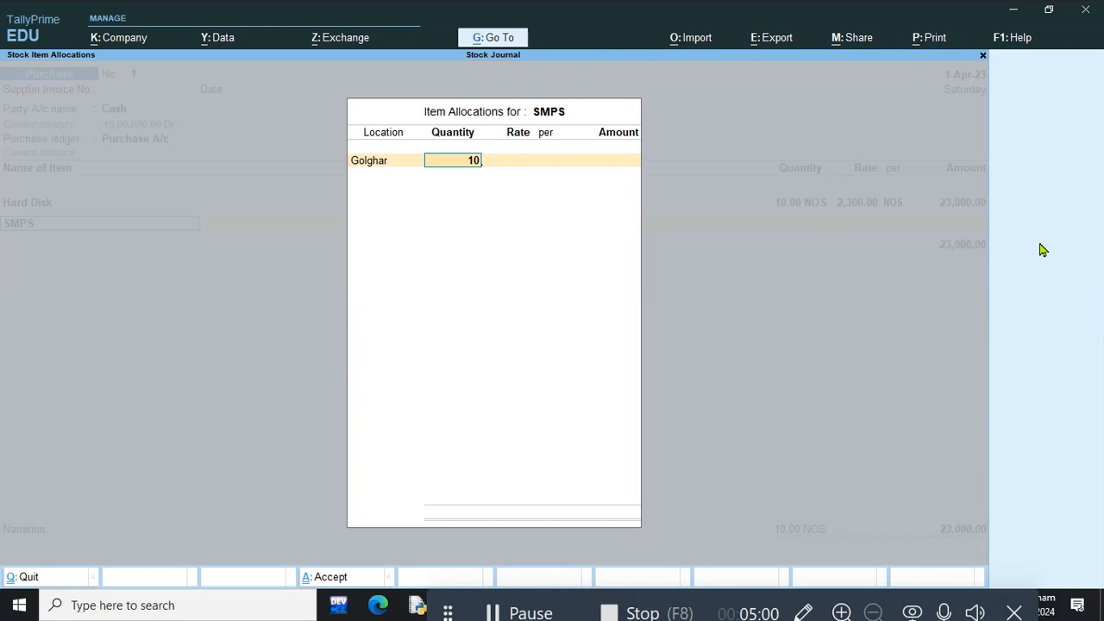
{"action": "key", "text": "Return"}
{"action": "key", "text": "Return"}
{"action": "key", "text": "Return"}
{"action": "key", "text": "Return"}
{"action": "key", "text": "Return"}
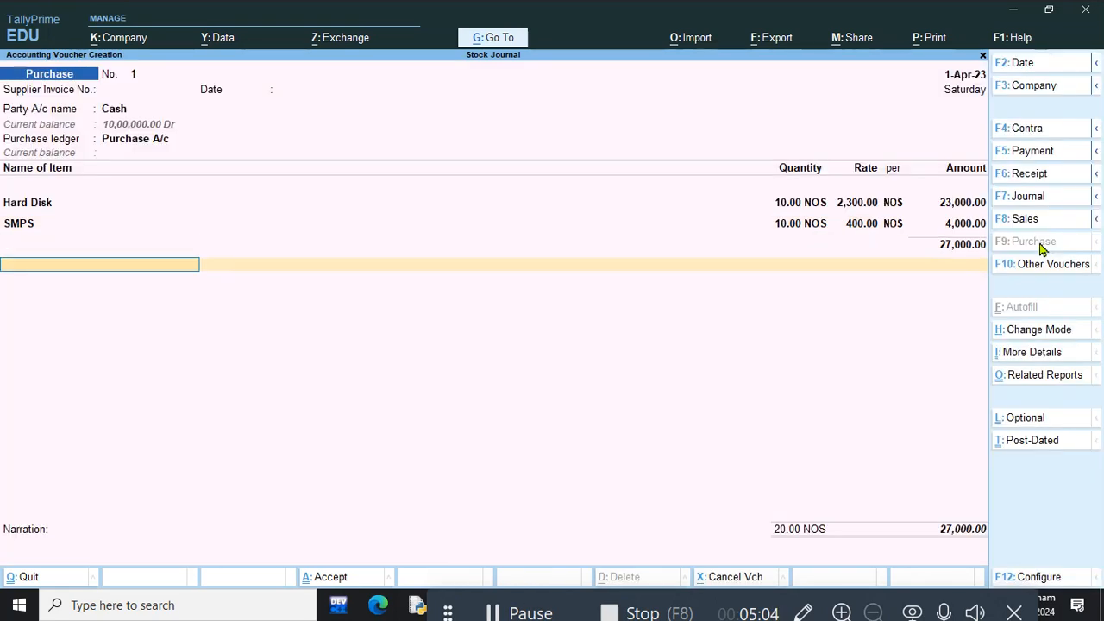
End the item list, leave the narration empty and accept the purchase voucher.
{"action": "key", "text": "Return"}
{"action": "key", "text": "Return"}
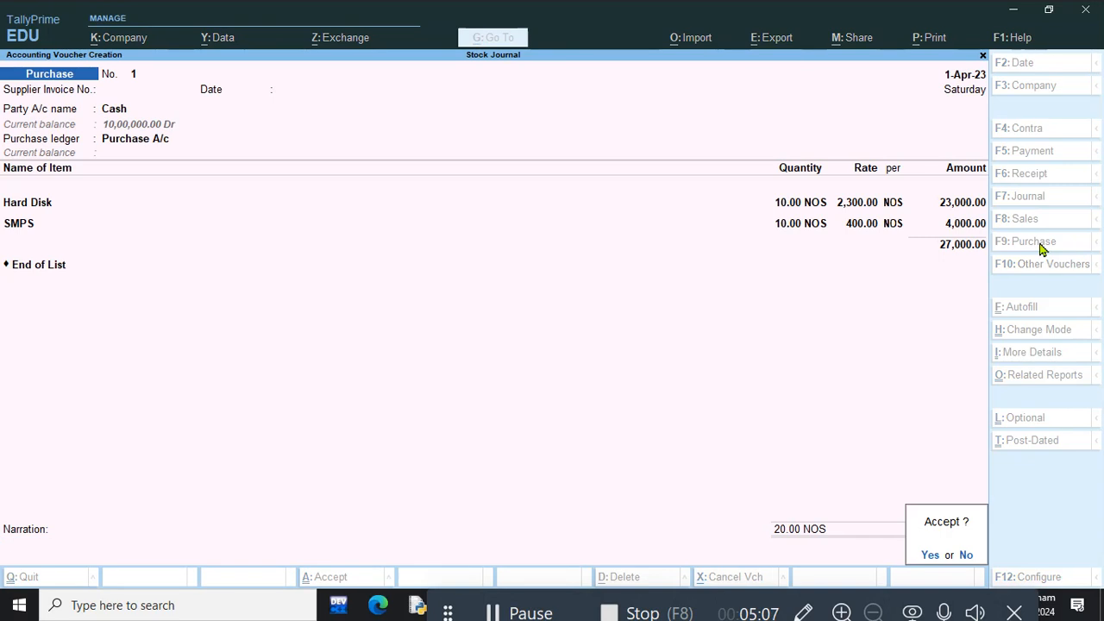
{"action": "key", "text": "y"}
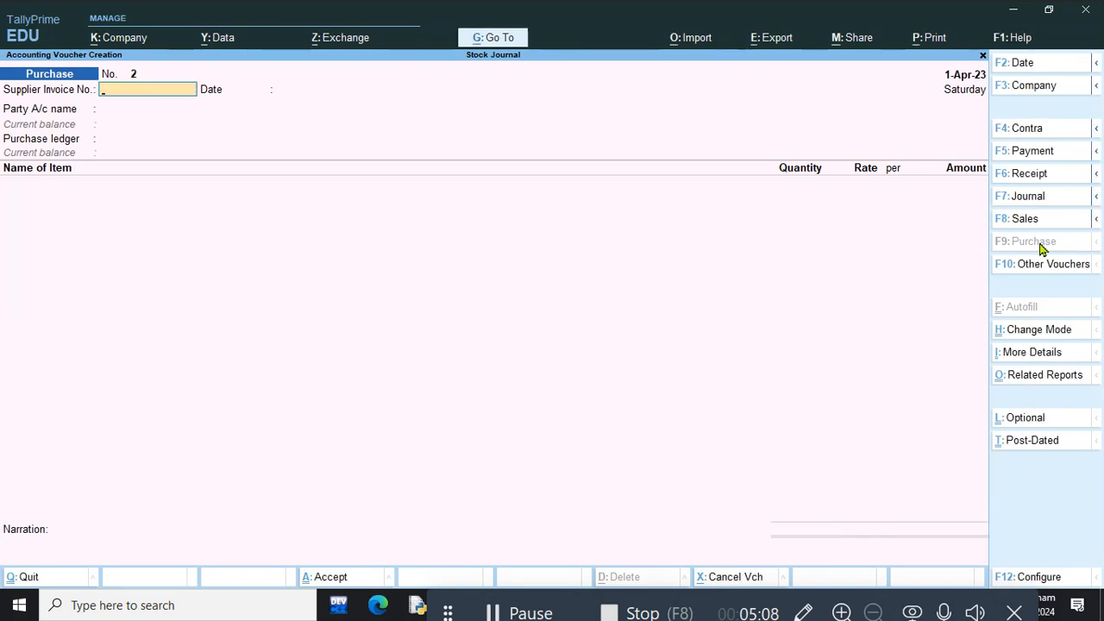
Leave the blank purchase voucher and open the Inventory Books among the additional display reports.
{"action": "key", "text": "Escape"}
{"action": "key", "text": "Down"}
{"action": "key", "text": "Down"}
{"action": "key", "text": "Down"}
{"action": "key", "text": "Down"}
{"action": "key", "text": "Down"}
{"action": "key", "text": "Down"}
{"action": "key", "text": "Down"}
{"action": "key", "text": "Return"}
{"action": "key", "text": "Down"}
{"action": "key", "text": "Down"}
{"action": "key", "text": "Down"}
{"action": "key", "text": "Down"}
{"action": "key", "text": "Down"}
{"action": "key", "text": "Down"}
{"action": "key", "text": "Return"}
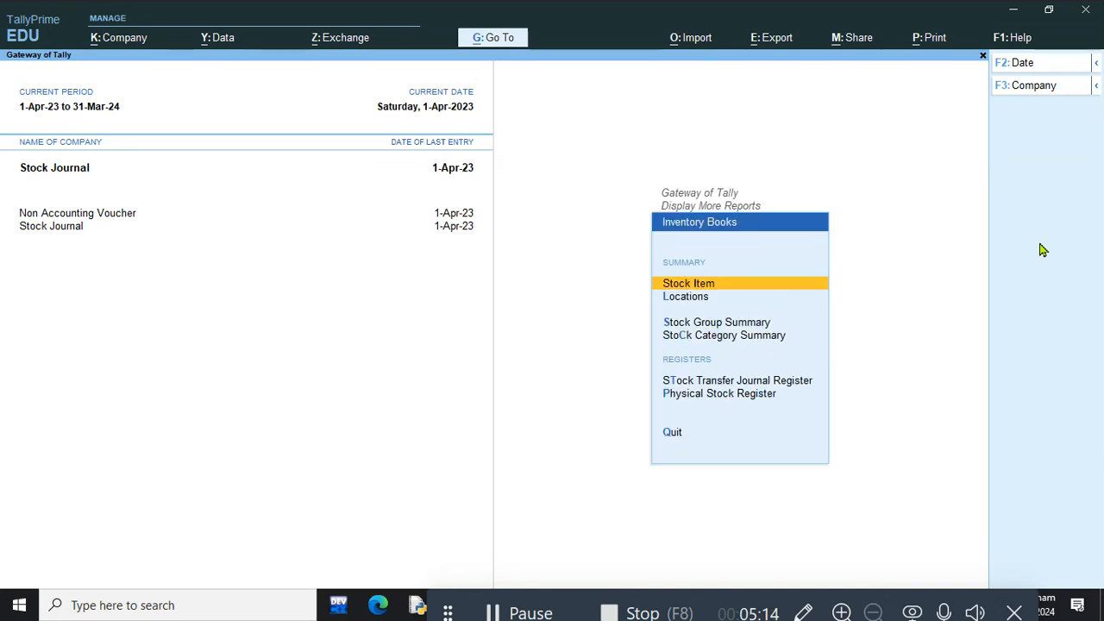
Open the Locations report for Primary and expand it to the detailed view to examine the stock held at each location.
{"action": "key", "text": "Down"}
{"action": "key", "text": "Return"}
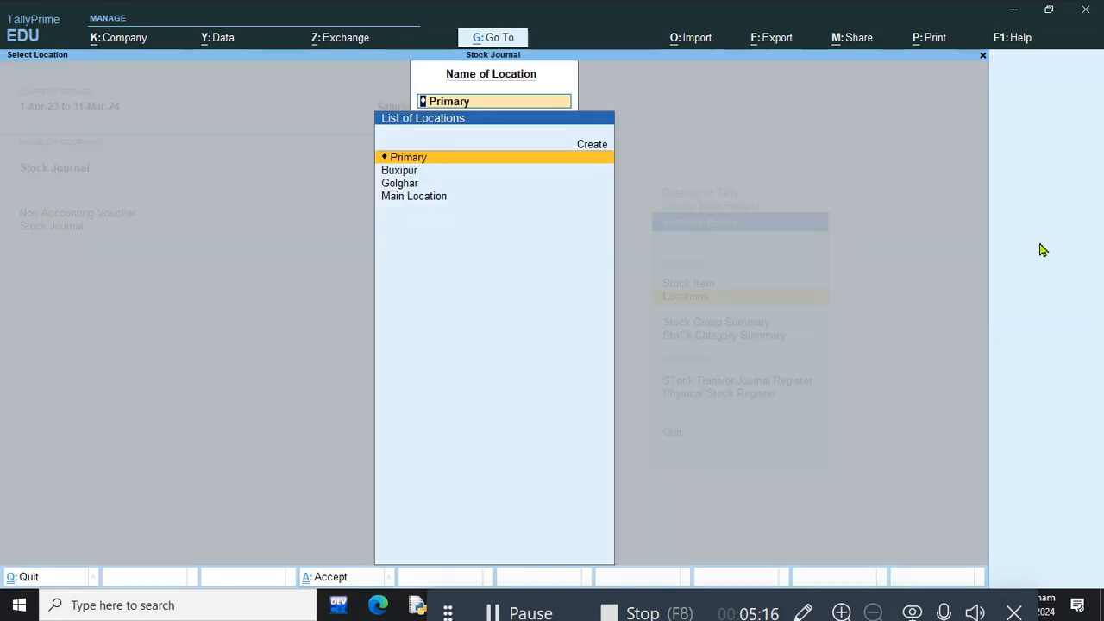
{"action": "key", "text": "Down"}
{"action": "key", "text": "Up"}
{"action": "key", "text": "Return"}
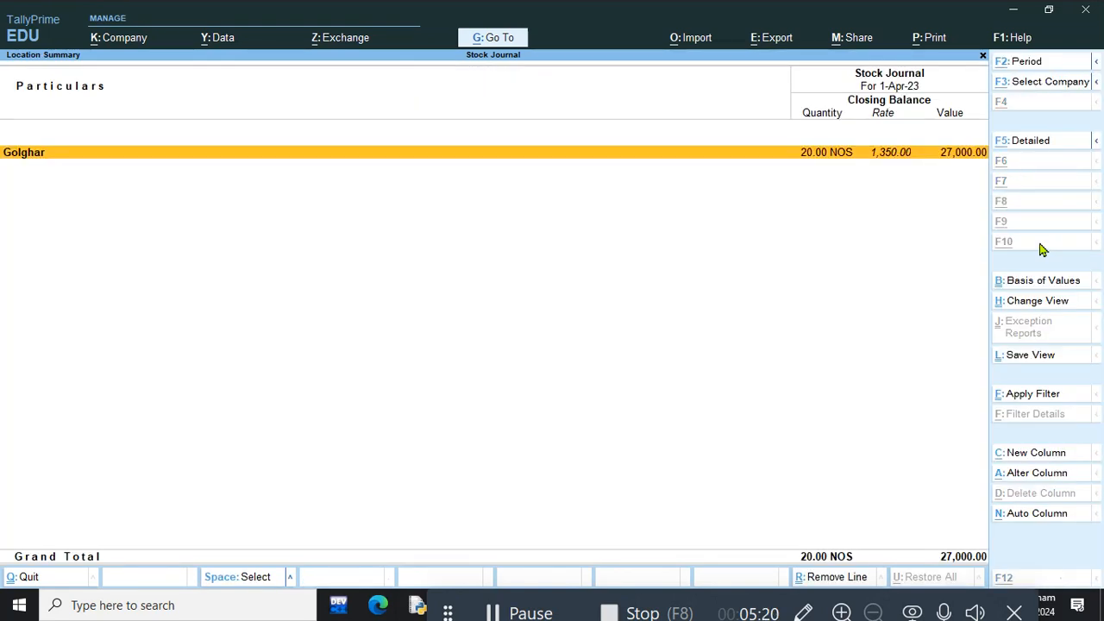
{"action": "key", "text": "alt+F5"}
{"action": "key", "text": "Down"}
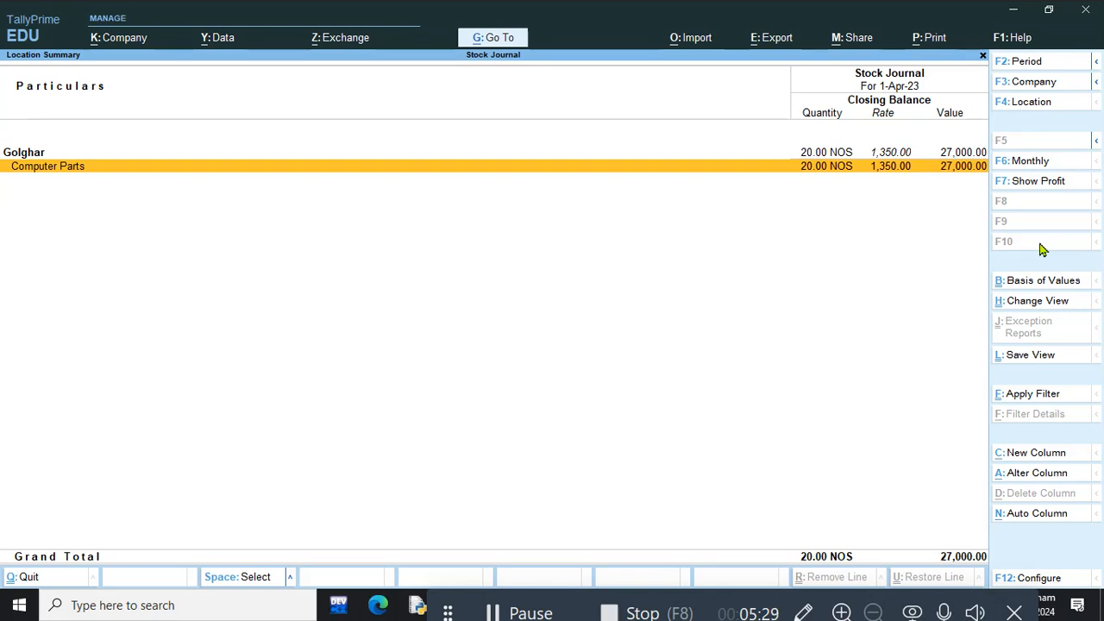
Close the location report, return to voucher entry and start a Stock Journal voucher.
{"action": "key", "text": "Escape"}
{"action": "key", "text": "Escape"}
{"action": "key", "text": "Escape"}
{"action": "key", "text": "Escape"}
{"action": "key", "text": "Up"}
{"action": "key", "text": "Up"}
{"action": "key", "text": "Up"}
{"action": "key", "text": "Up"}
{"action": "key", "text": "Up"}
{"action": "key", "text": "Up"}
{"action": "key", "text": "Up"}
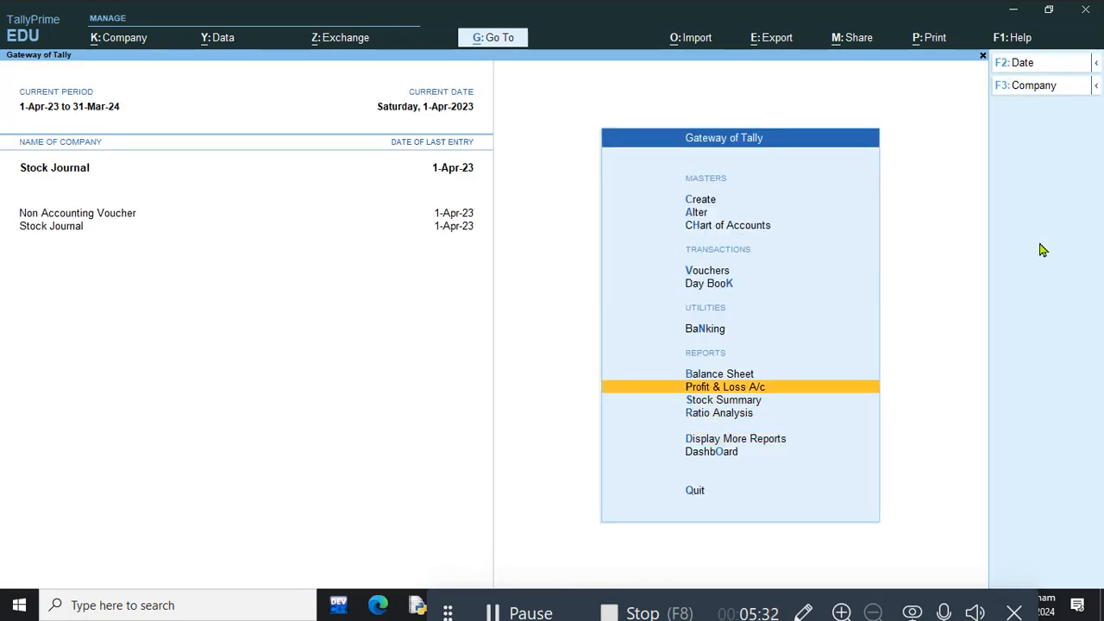
{"action": "key", "text": "Return"}
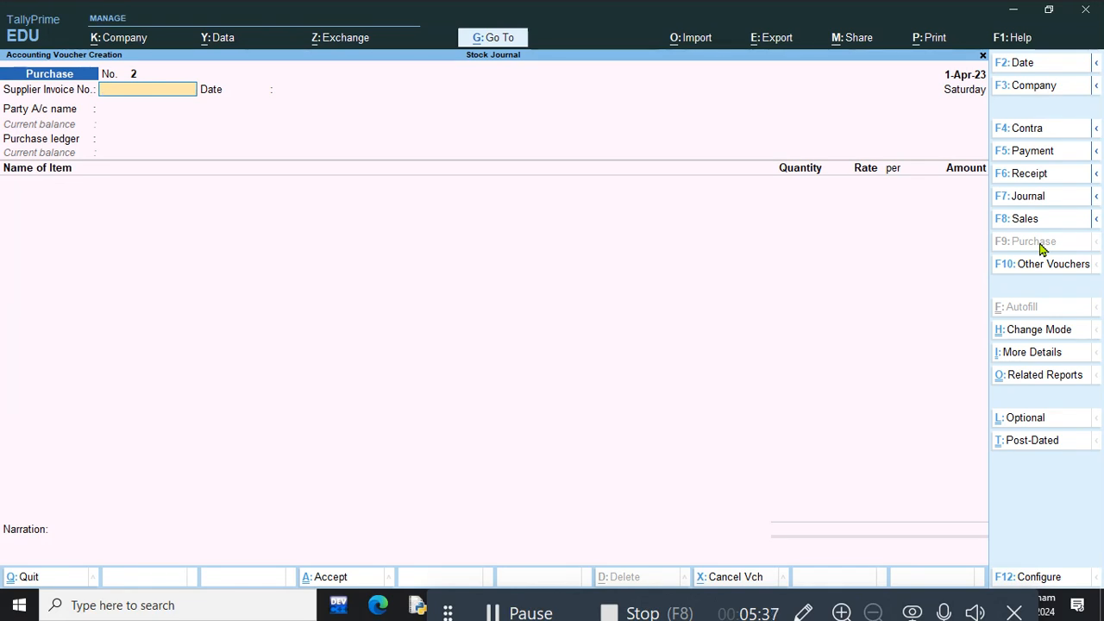
{"action": "key", "text": "alt"}
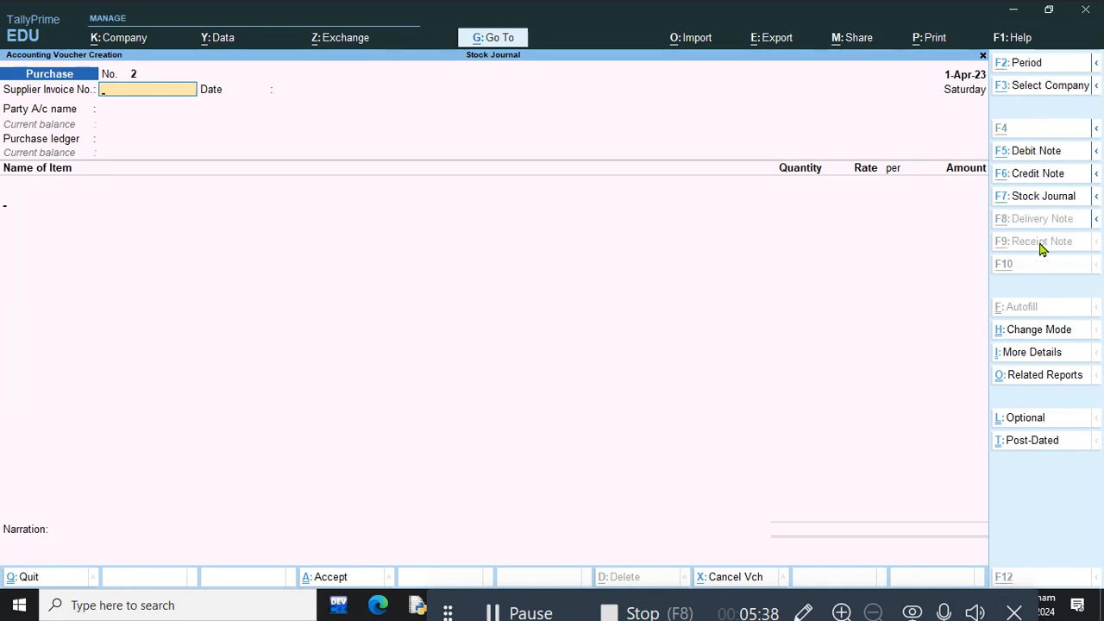
{"action": "key", "text": "alt+F7"}
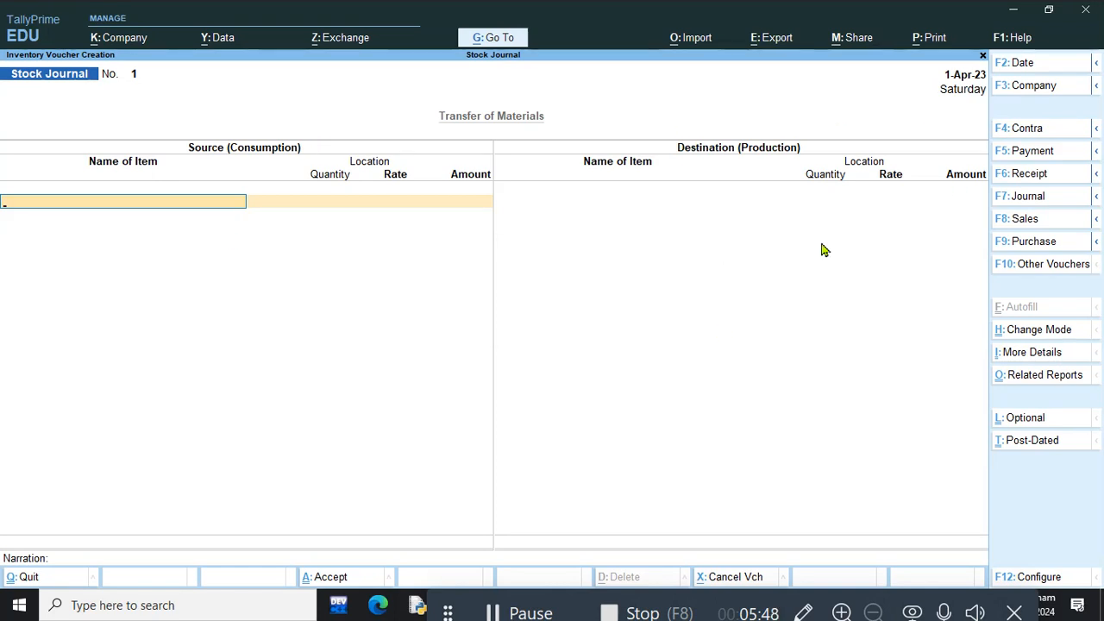
Add Hard Disk to the source side from the Golghar location, with a quantity of 4 NOS at a rate of 2,300.
{"action": "key", "text": "Down"}
{"action": "key", "text": "Down"}
{"action": "key", "text": "Down"}
{"action": "key", "text": "Down"}
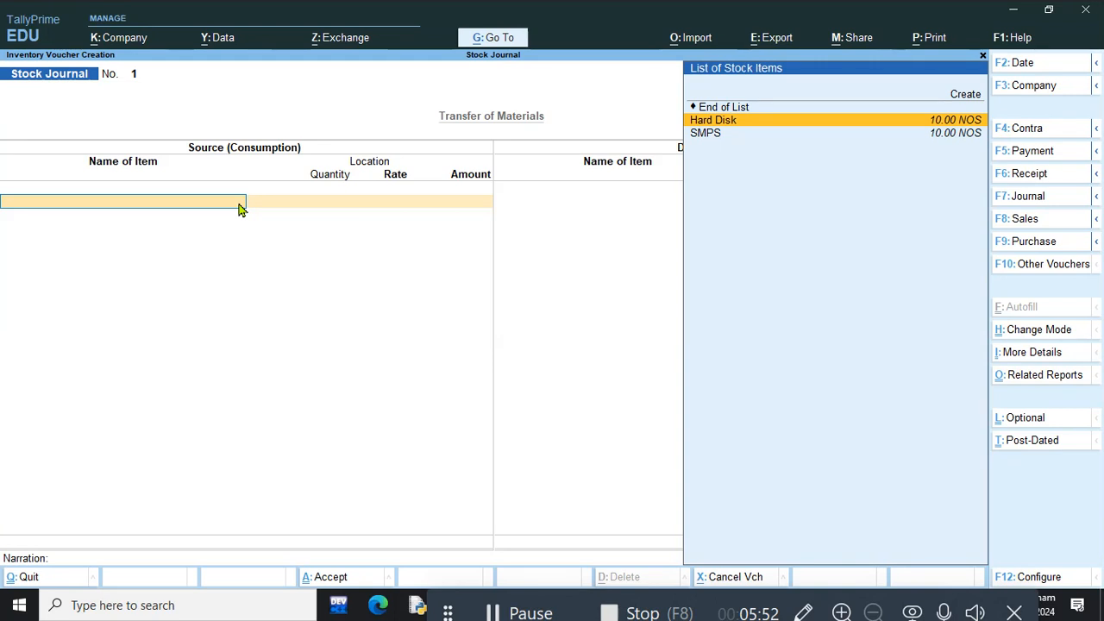
{"action": "key", "text": "Return"}
{"action": "key", "text": "Down"}
{"action": "key", "text": "Down"}
{"action": "key", "text": "Return"}
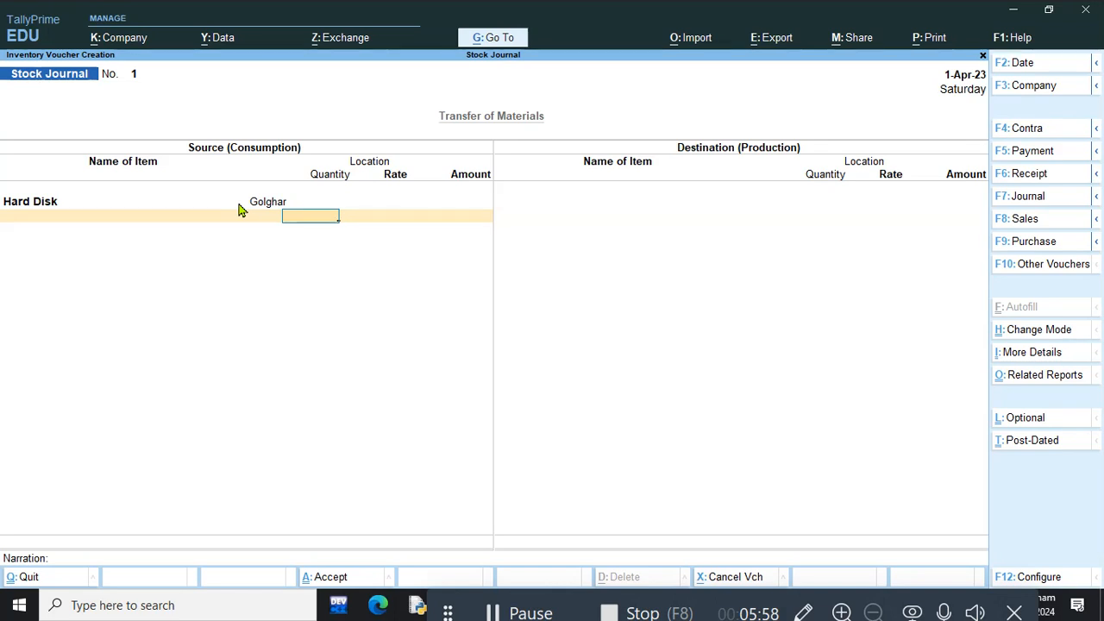
{"action": "key", "text": "Return"}
{"action": "key", "text": "Return"}
{"action": "key", "text": "Return"}
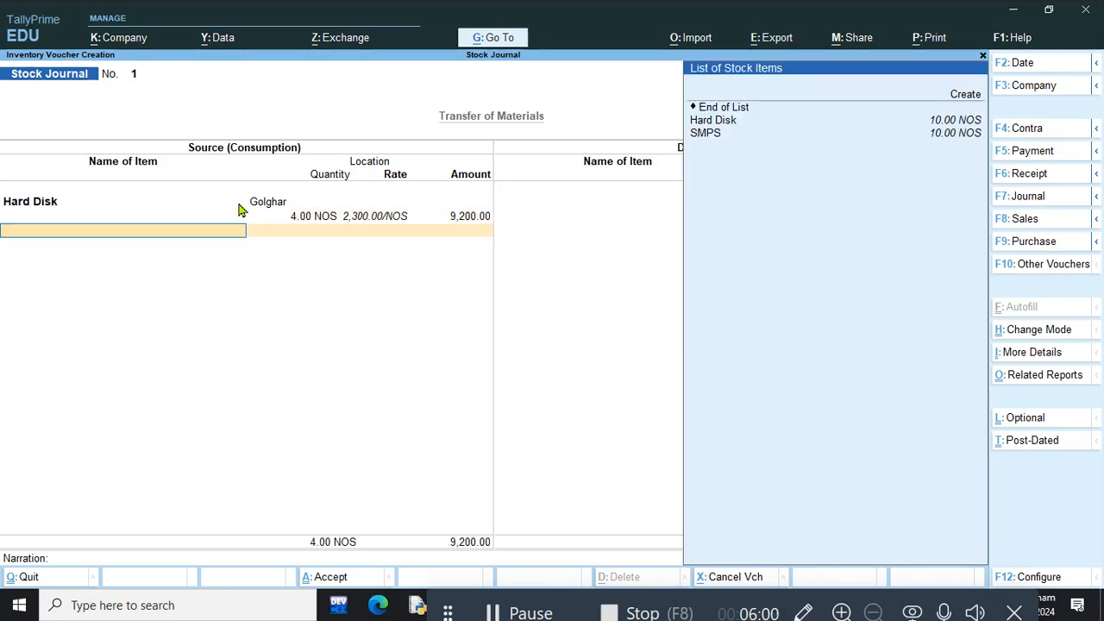
Add SMPS to the source side from the Golghar location, with a quantity of 4 NOS at a rate of 400.
{"action": "key", "text": "Down"}
{"action": "key", "text": "Return"}
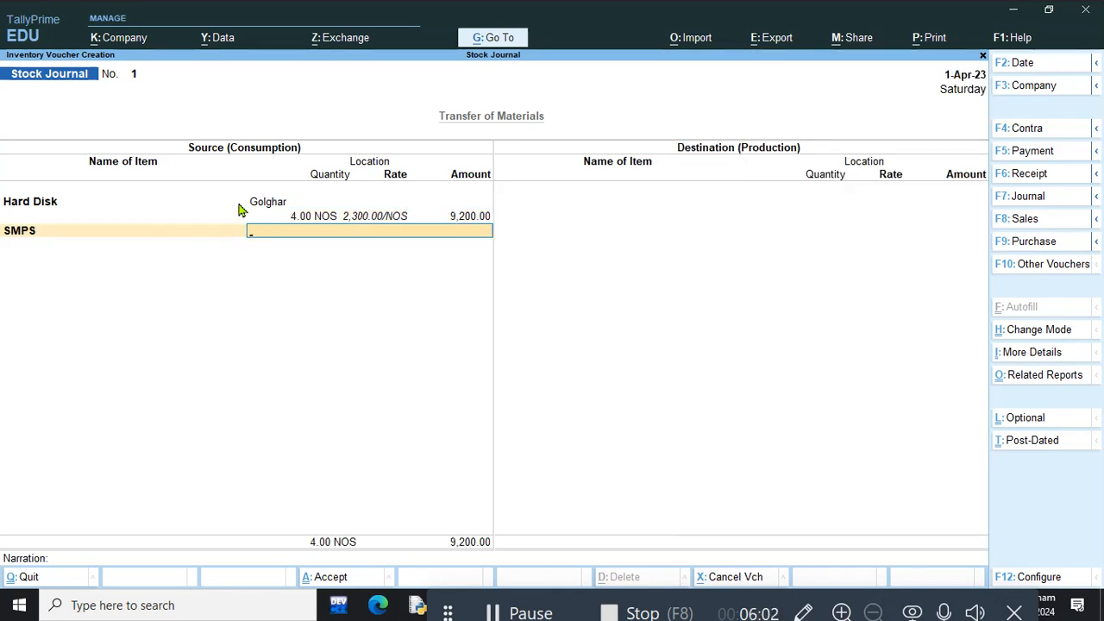
{"action": "key", "text": "Return"}
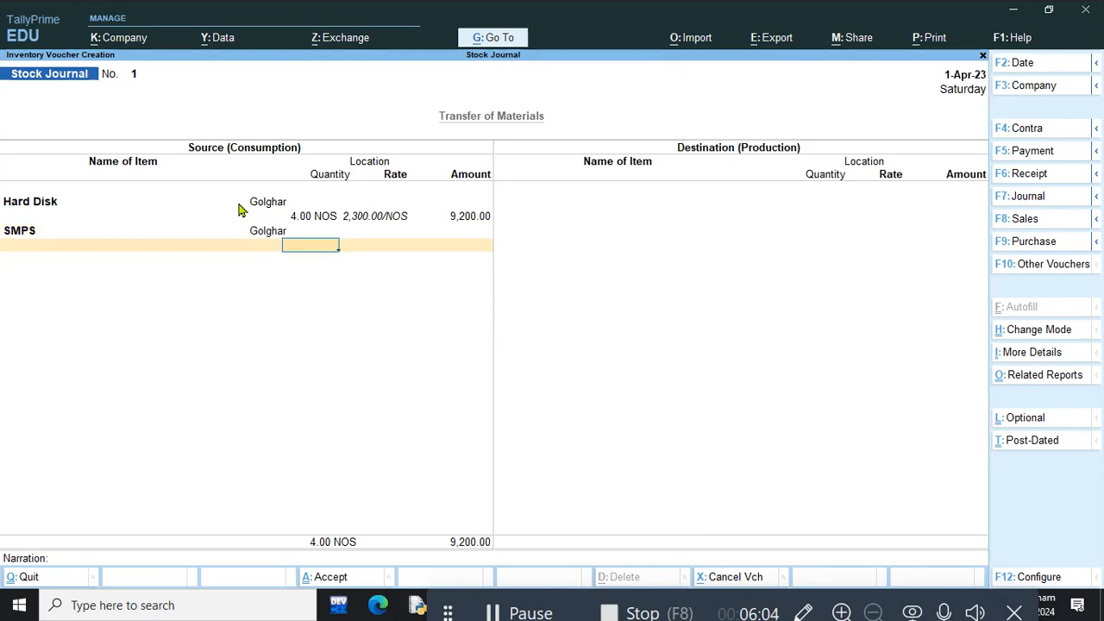
{"action": "key", "text": "Return"}
{"action": "key", "text": "Return"}
{"action": "key", "text": "Return"}
{"action": "key", "text": "Return"}
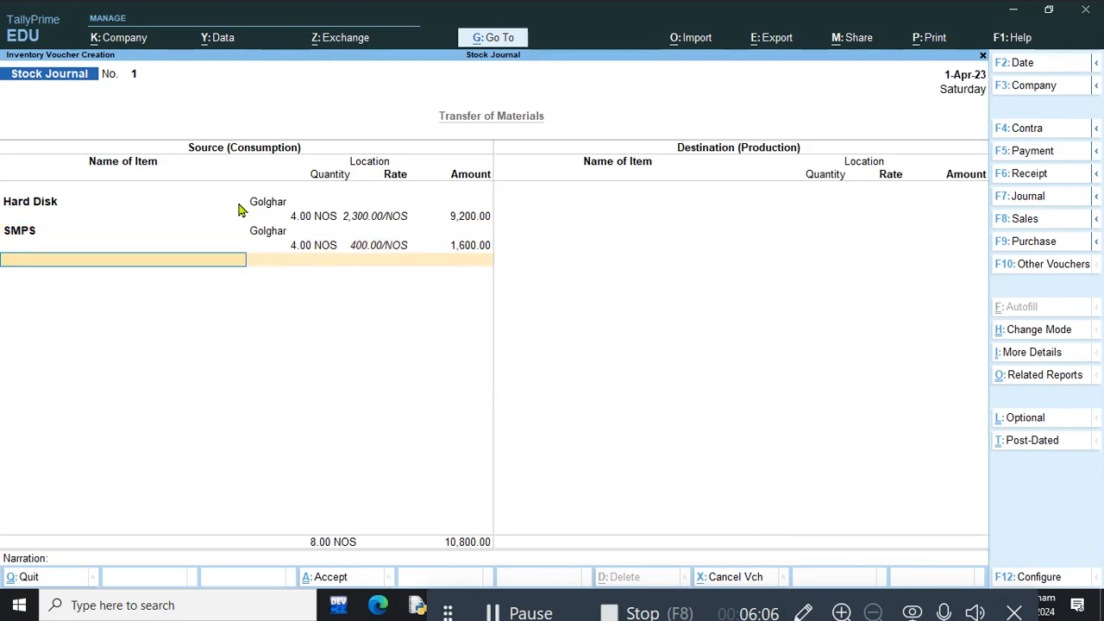
End the source list and add Hard Disk to the destination side at Buxipur, with 4 NOS at a rate of 2,300.
{"action": "key", "text": "Down"}
{"action": "key", "text": "Down"}
{"action": "key", "text": "Down"}
{"action": "key", "text": "Up"}
{"action": "key", "text": "Return"}
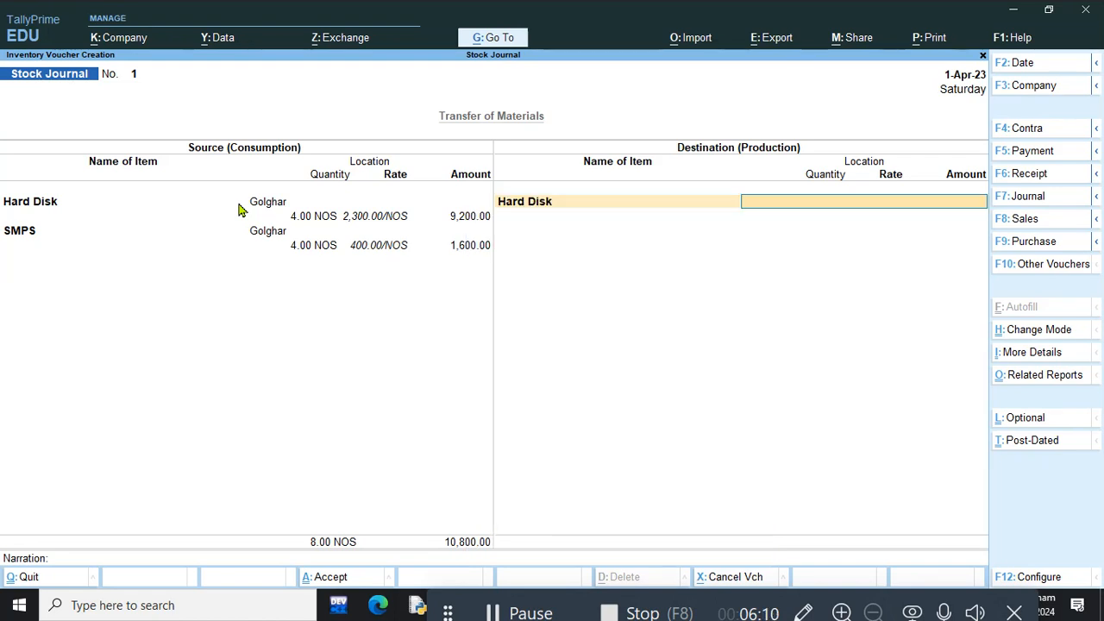
{"action": "key", "text": "Down"}
{"action": "key", "text": "Return"}
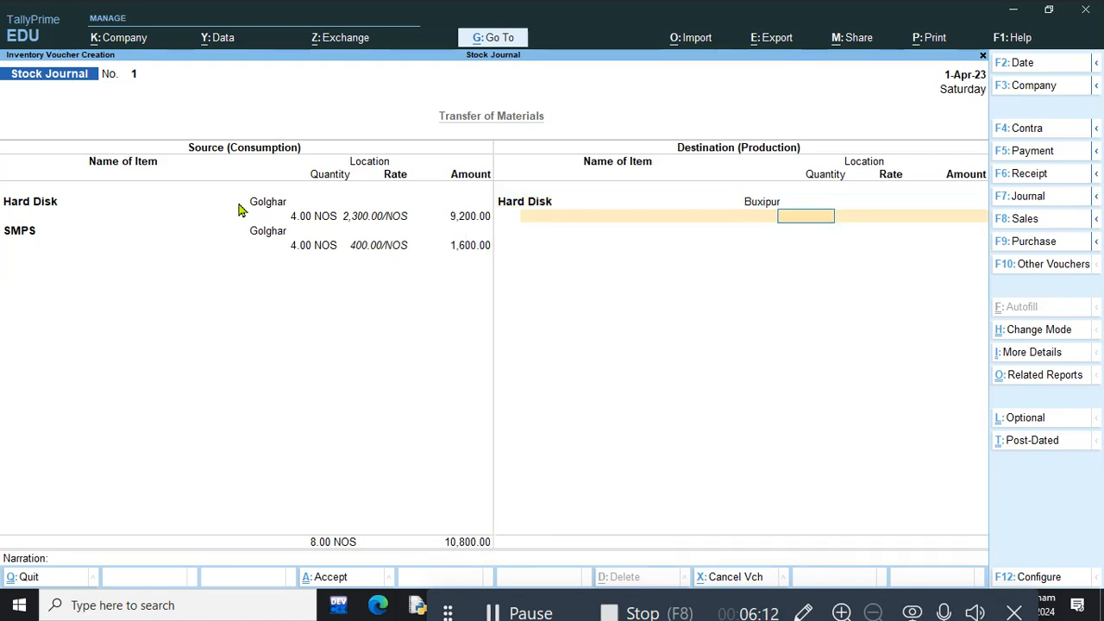
{"action": "key", "text": "Return"}
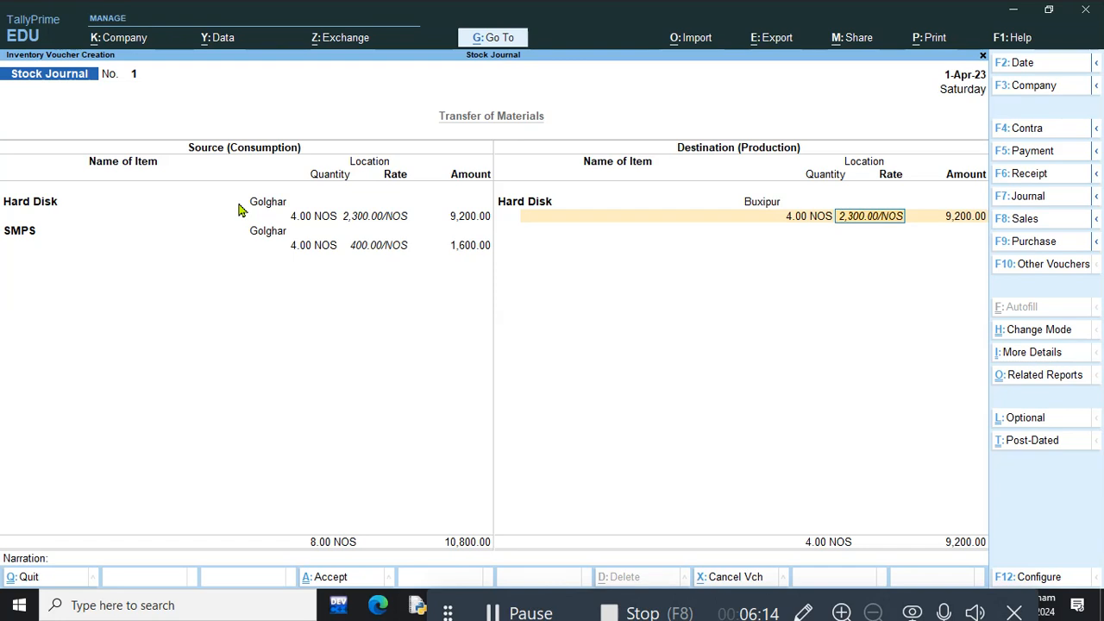
{"action": "key", "text": "Return"}
{"action": "key", "text": "Return"}
Add SMPS to the destination side at Buxipur, with a quantity of 4 NOS at a rate of 400.
{"action": "key", "text": "Down"}
{"action": "key", "text": "Down"}
{"action": "key", "text": "Return"}
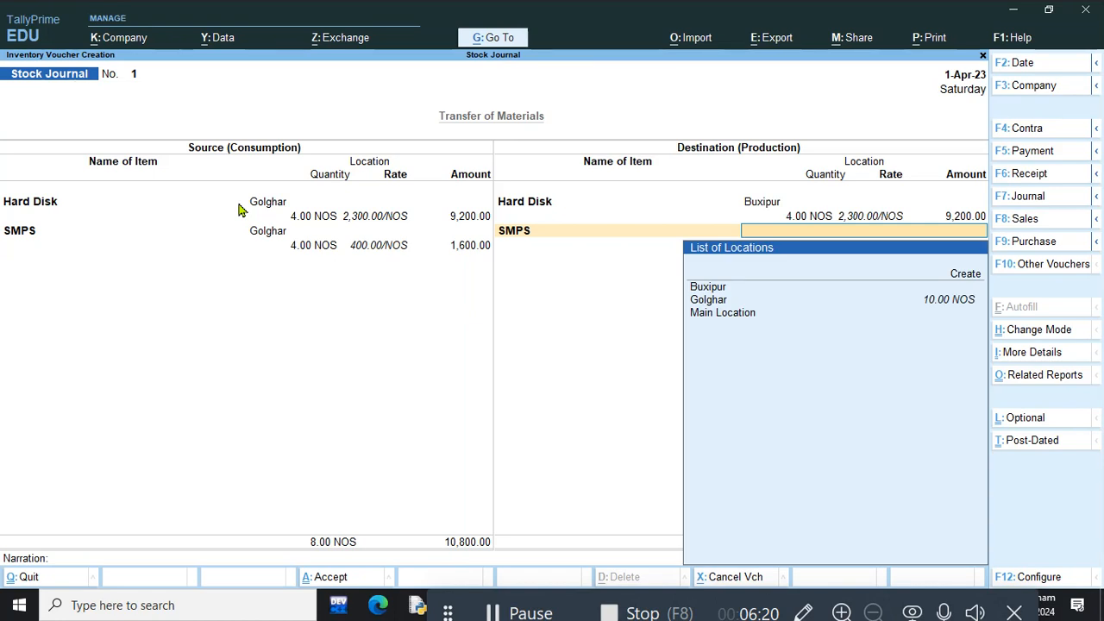
{"action": "key", "text": "Return"}
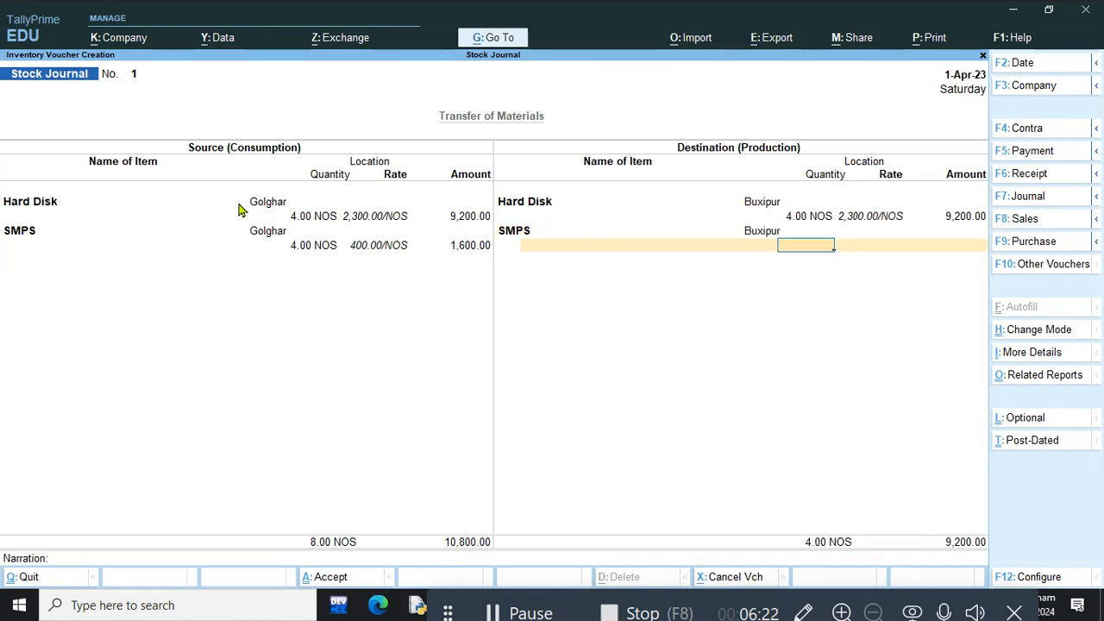
{"action": "type", "text": "4"}
{"action": "key", "text": "Return"}
{"action": "key", "text": "Return"}
{"action": "key", "text": "Return"}
End the destination list, leave the narration empty and accept the stock journal voucher.
{"action": "key", "text": "Return"}
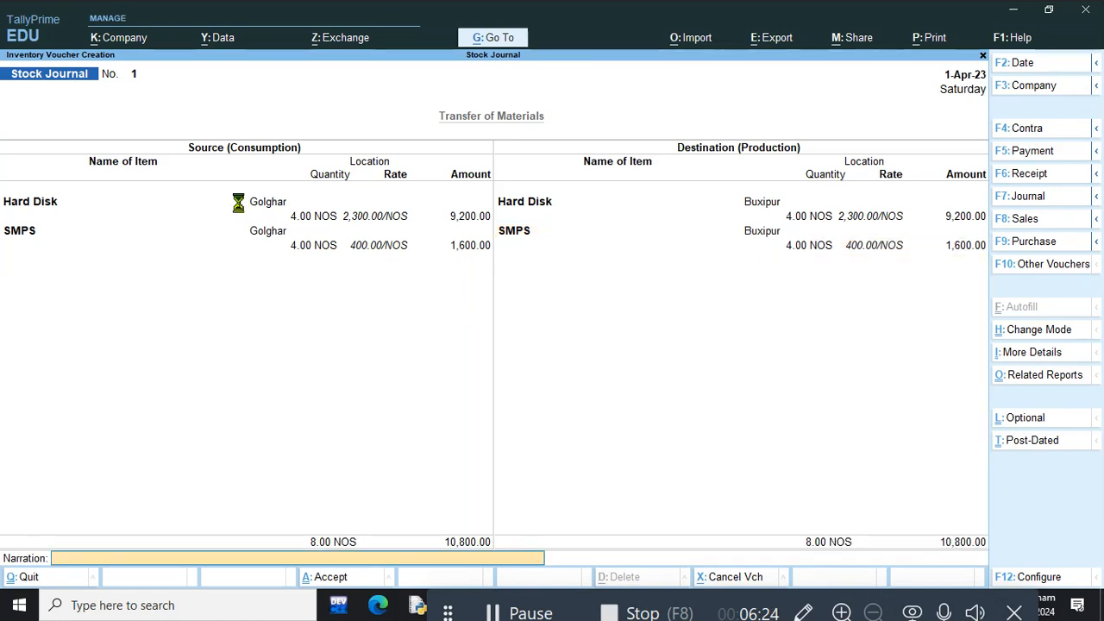
{"action": "key", "text": "Return"}
{"action": "key", "text": "Return"}
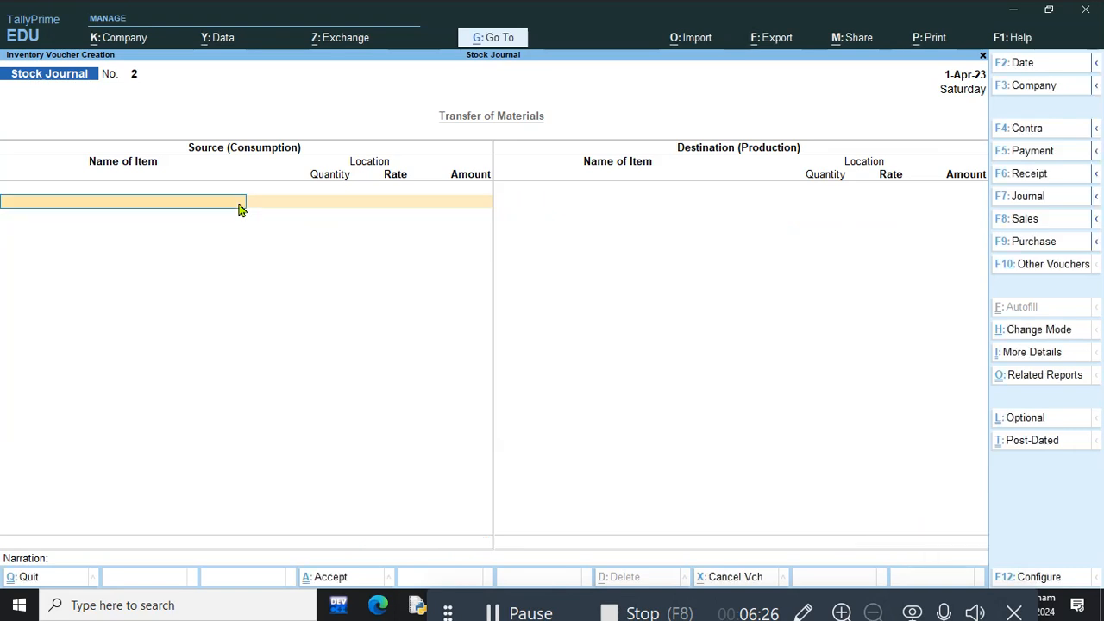
Leave the blank stock journal voucher and open the additional display reports.
{"action": "key", "text": "Escape"}
{"action": "key", "text": "Down"}
{"action": "key", "text": "Down"}
{"action": "key", "text": "Down"}
{"action": "key", "text": "Down"}
{"action": "key", "text": "Down"}
{"action": "key", "text": "Down"}
{"action": "key", "text": "Down"}
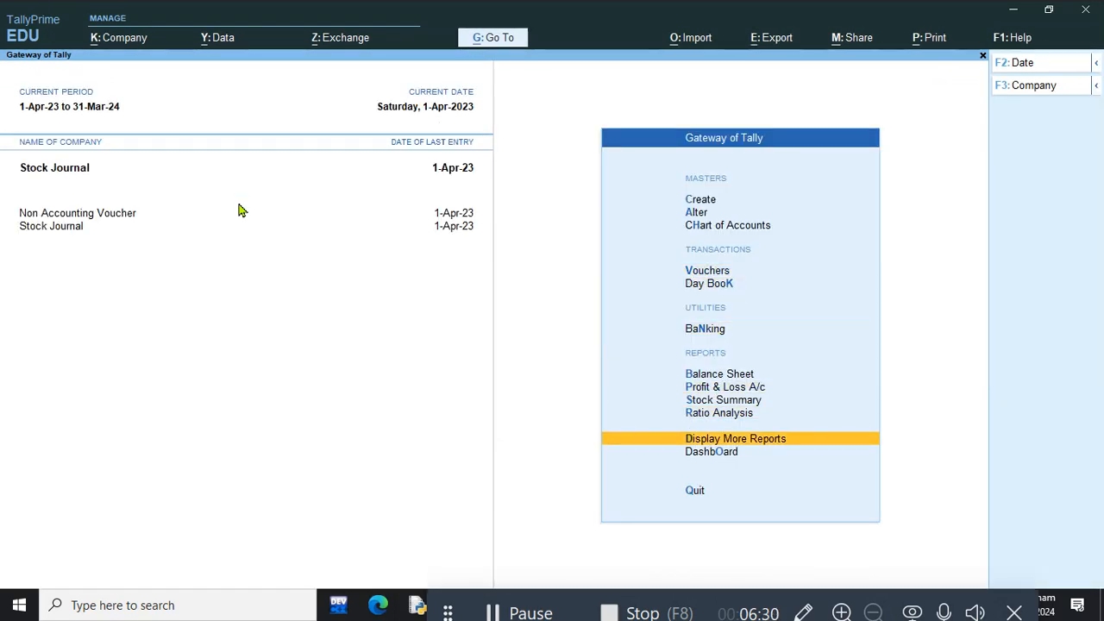
{"action": "key", "text": "Return"}
{"action": "key", "text": "Down"}
{"action": "key", "text": "Down"}
{"action": "key", "text": "Down"}
{"action": "key", "text": "Down"}
{"action": "key", "text": "Return"}
{"action": "key", "text": "Down"}
{"action": "key", "text": "Down"}
{"action": "key", "text": "Down"}
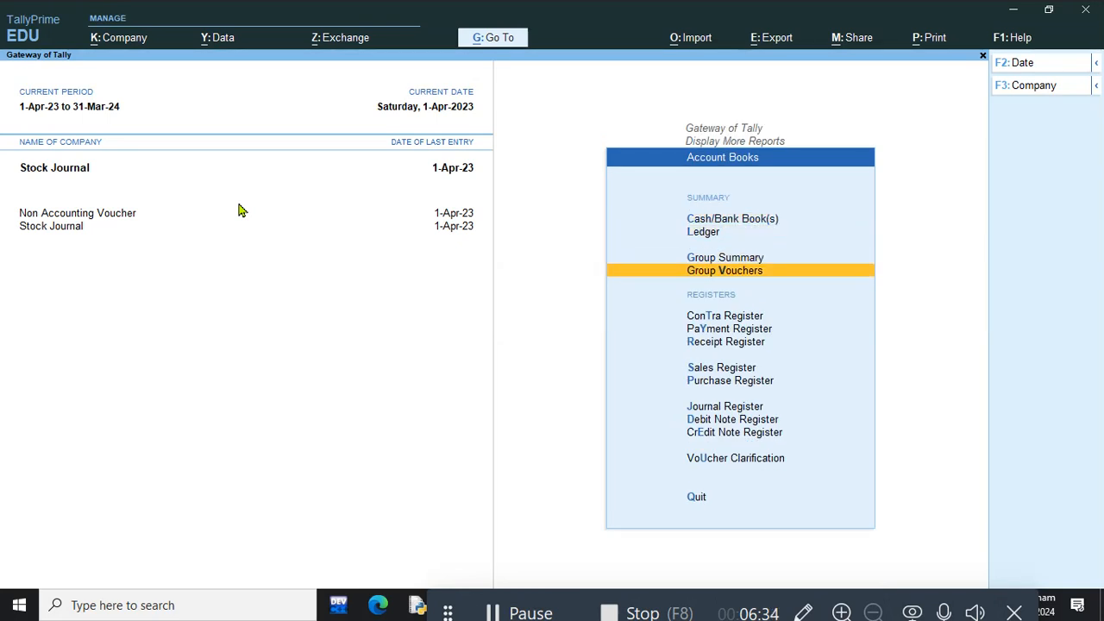
{"action": "key", "text": "Escape"}
Open the Inventory Books' Locations report for Primary in detailed view to compare the stock at Buxipur and Golghar.
{"action": "key", "text": "Down"}
{"action": "key", "text": "Down"}
{"action": "key", "text": "Down"}
{"action": "key", "text": "Up"}
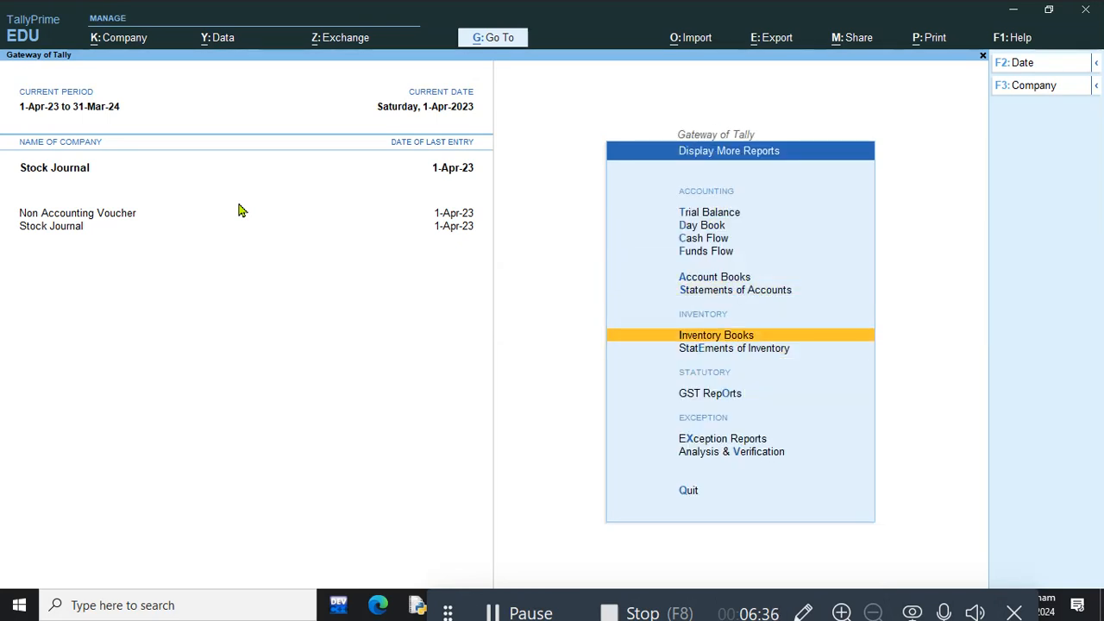
{"action": "key", "text": "Return"}
{"action": "key", "text": "Down"}
{"action": "key", "text": "Return"}
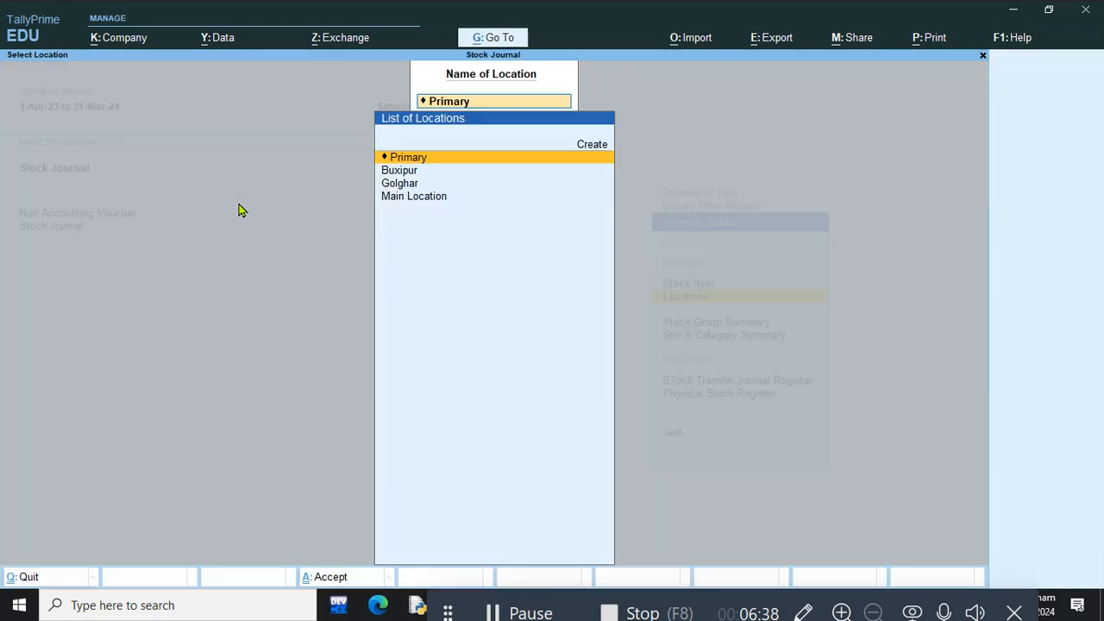
{"action": "key", "text": "Return"}
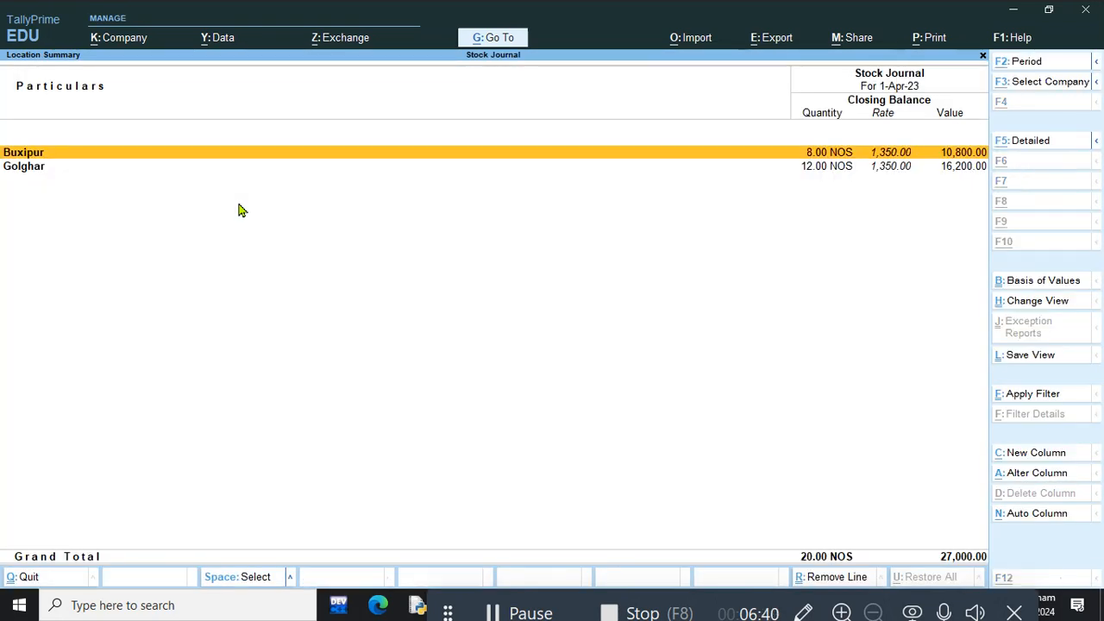
{"action": "key", "text": "alt+F5"}
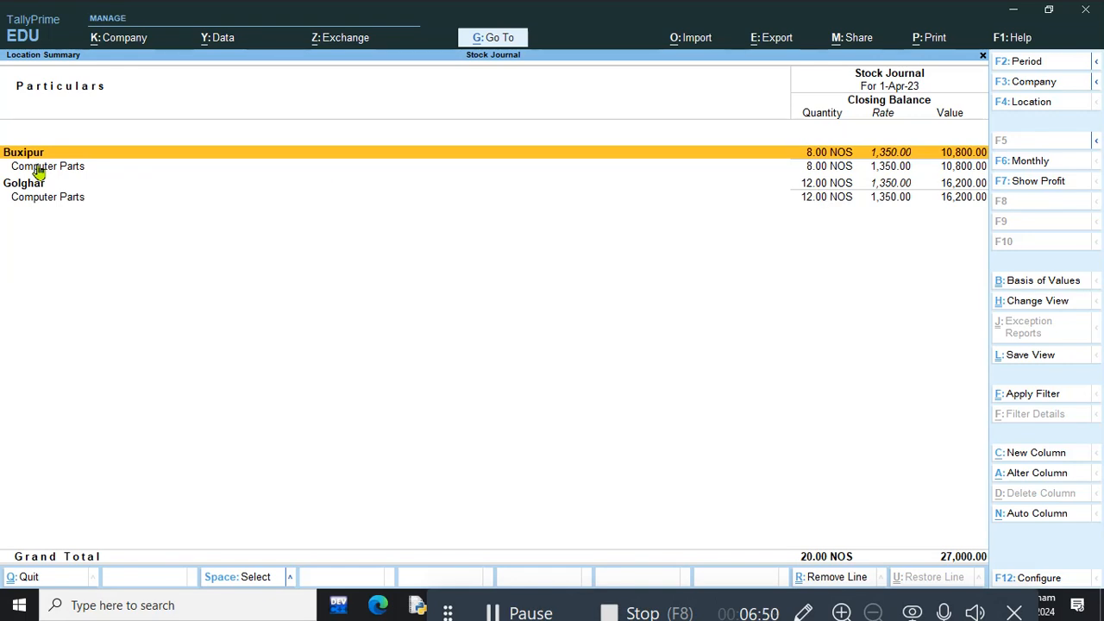
Switch the location report to Golghar and expand it to examine the remaining stock of each item.
{"action": "key", "text": "Escape"}
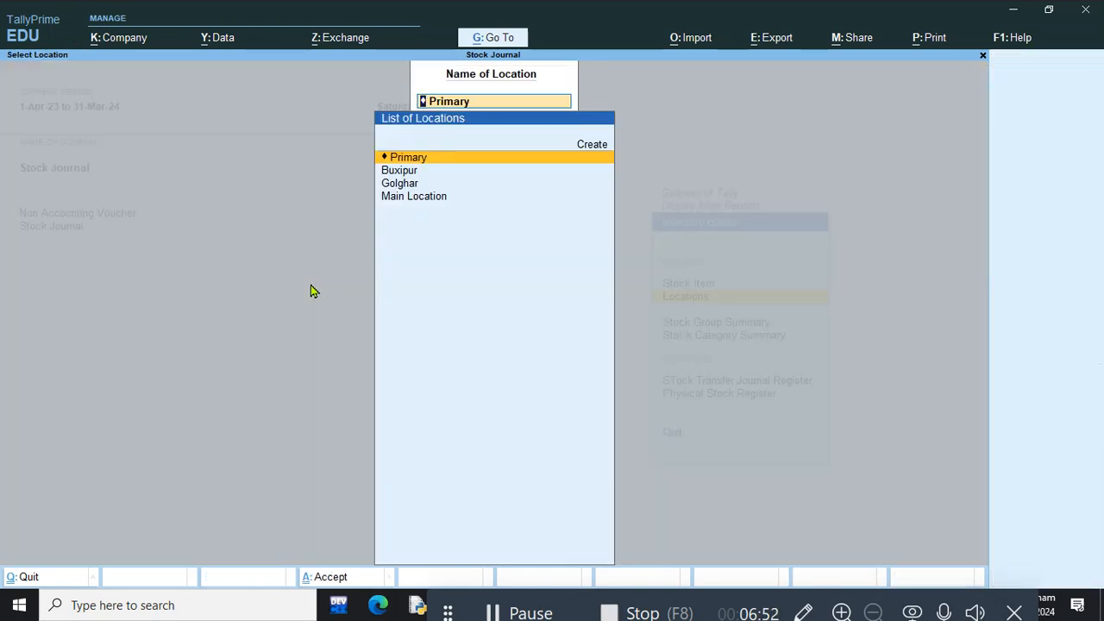
{"action": "key", "text": "Down"}
{"action": "key", "text": "Down"}
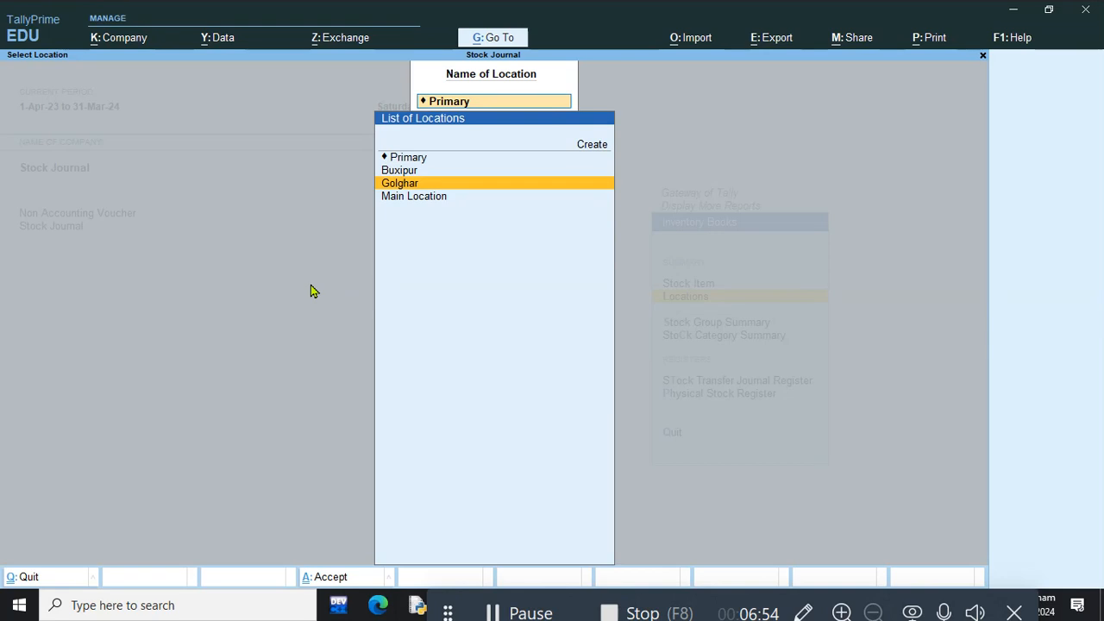
{"action": "key", "text": "Return"}
{"action": "key", "text": "alt+F5"}
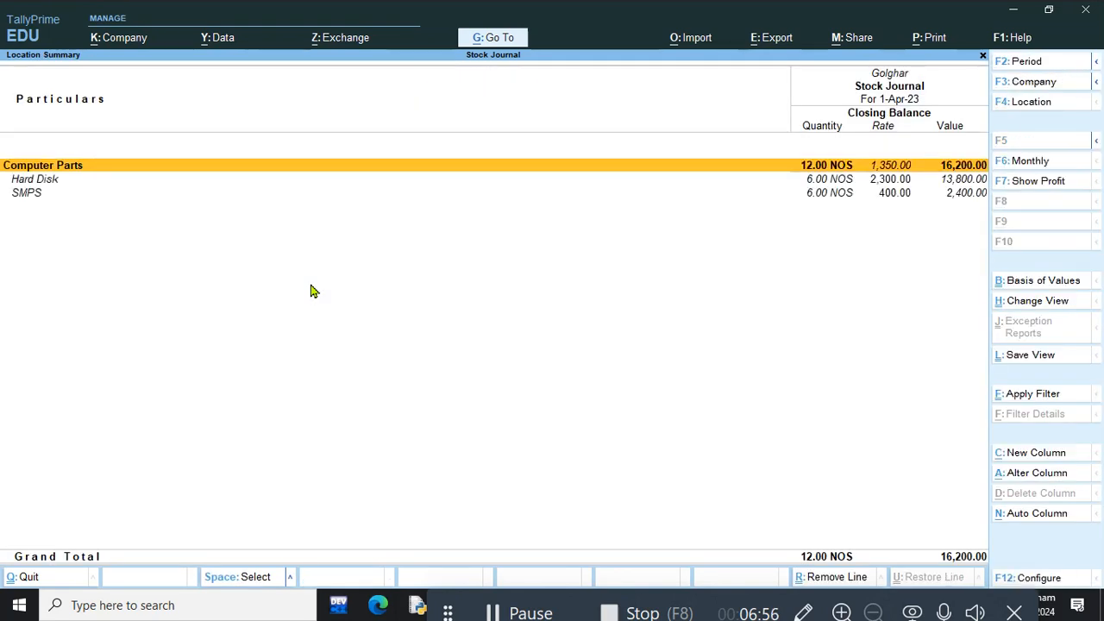
Switch the location report to Buxipur to examine the items transferred there.
{"action": "key", "text": "Escape"}
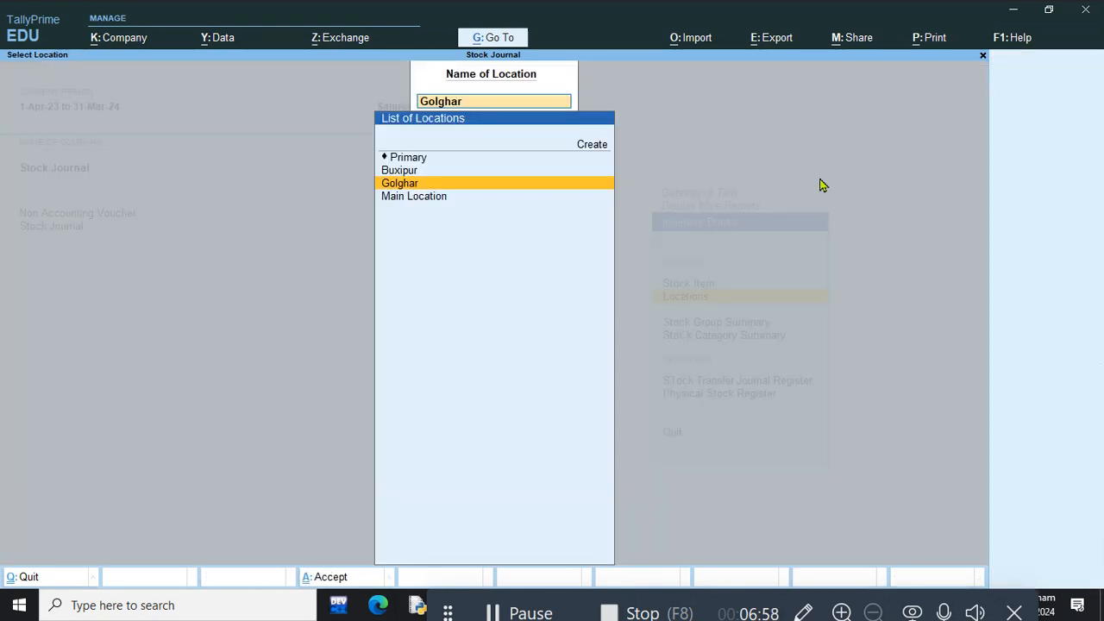
{"action": "key", "text": "Up"}
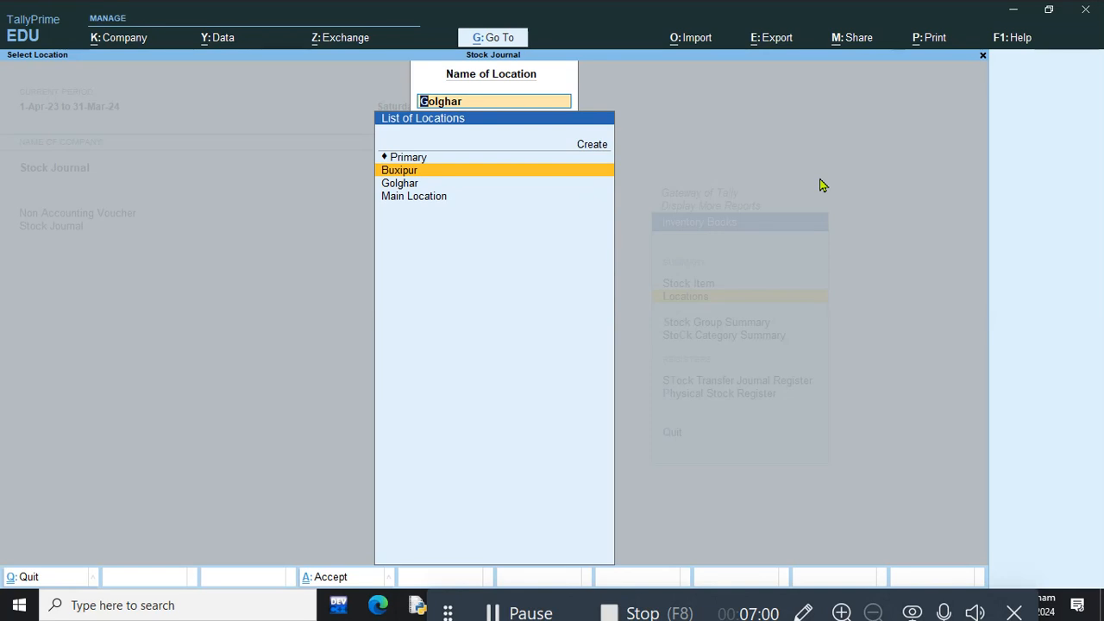
{"action": "key", "text": "Return"}
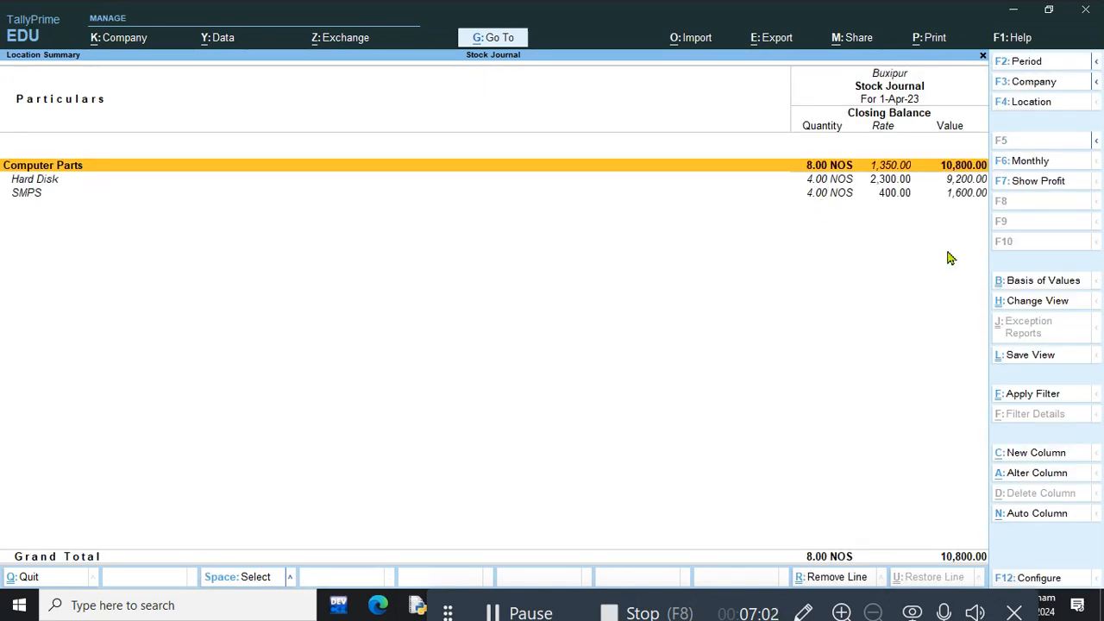